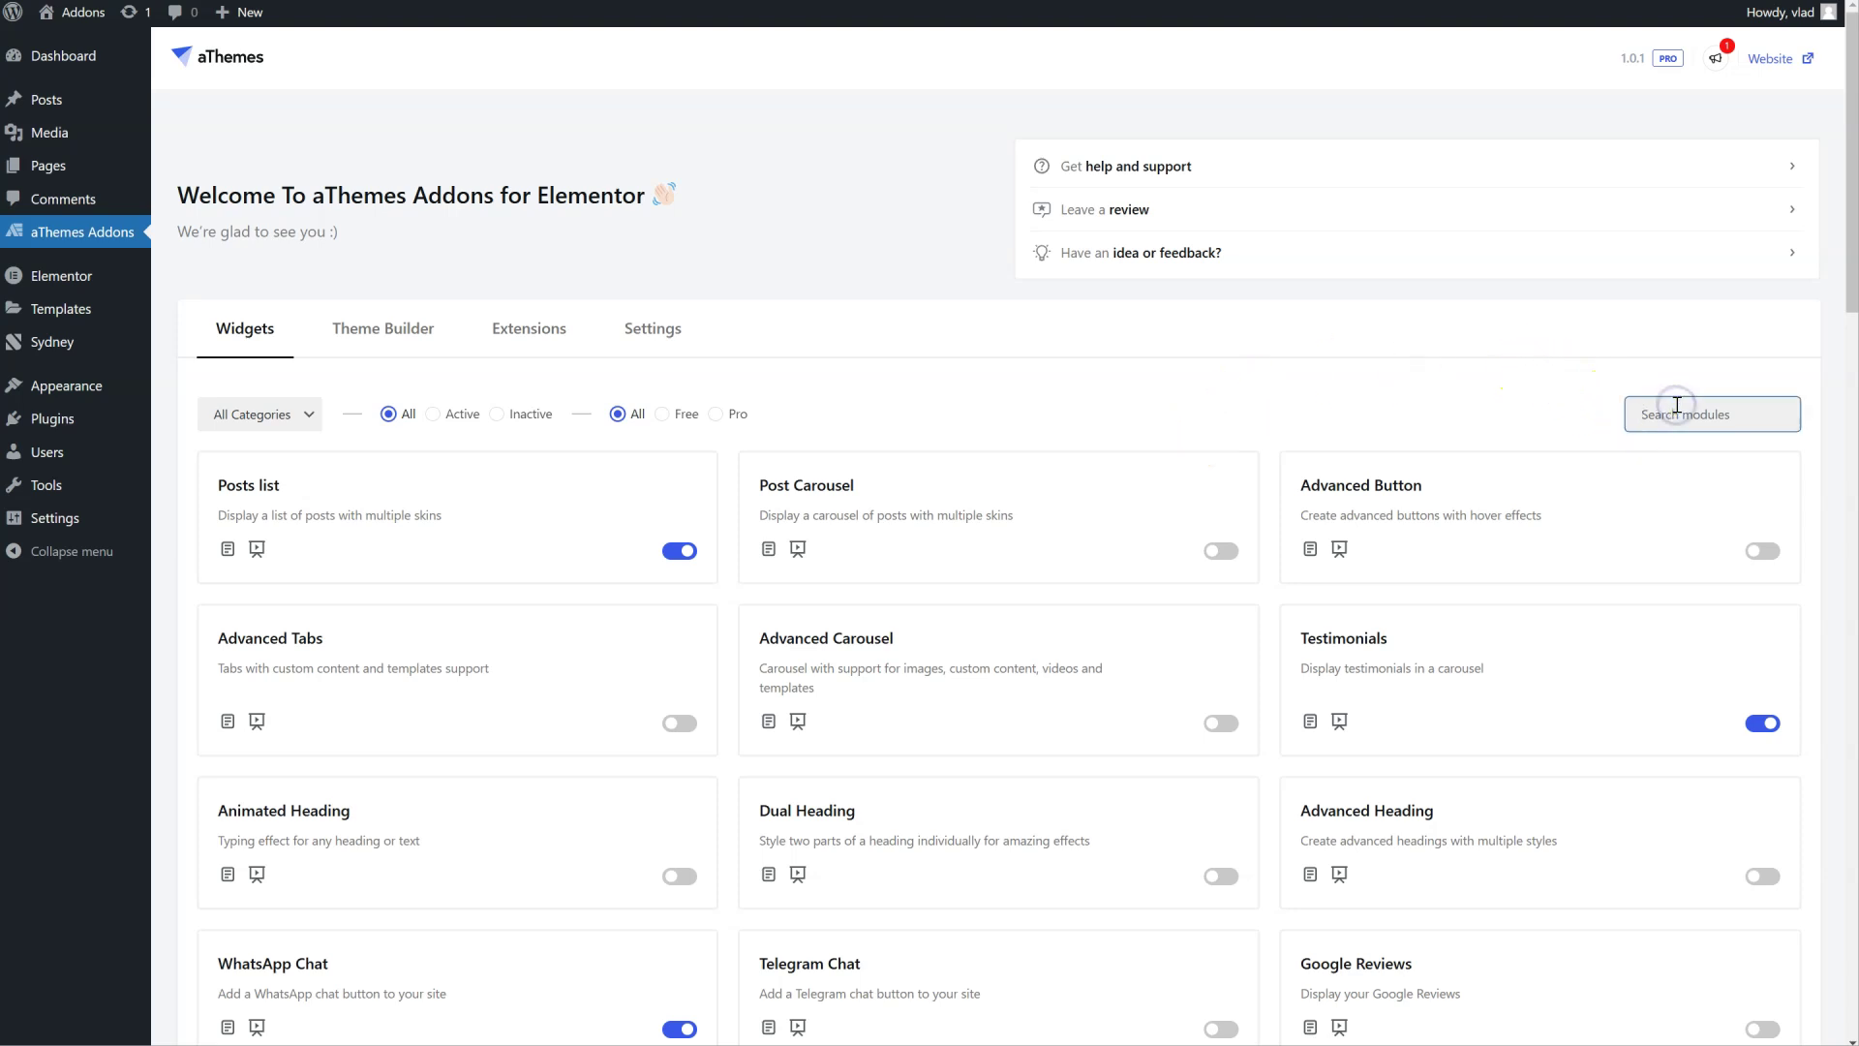
type("image ho")
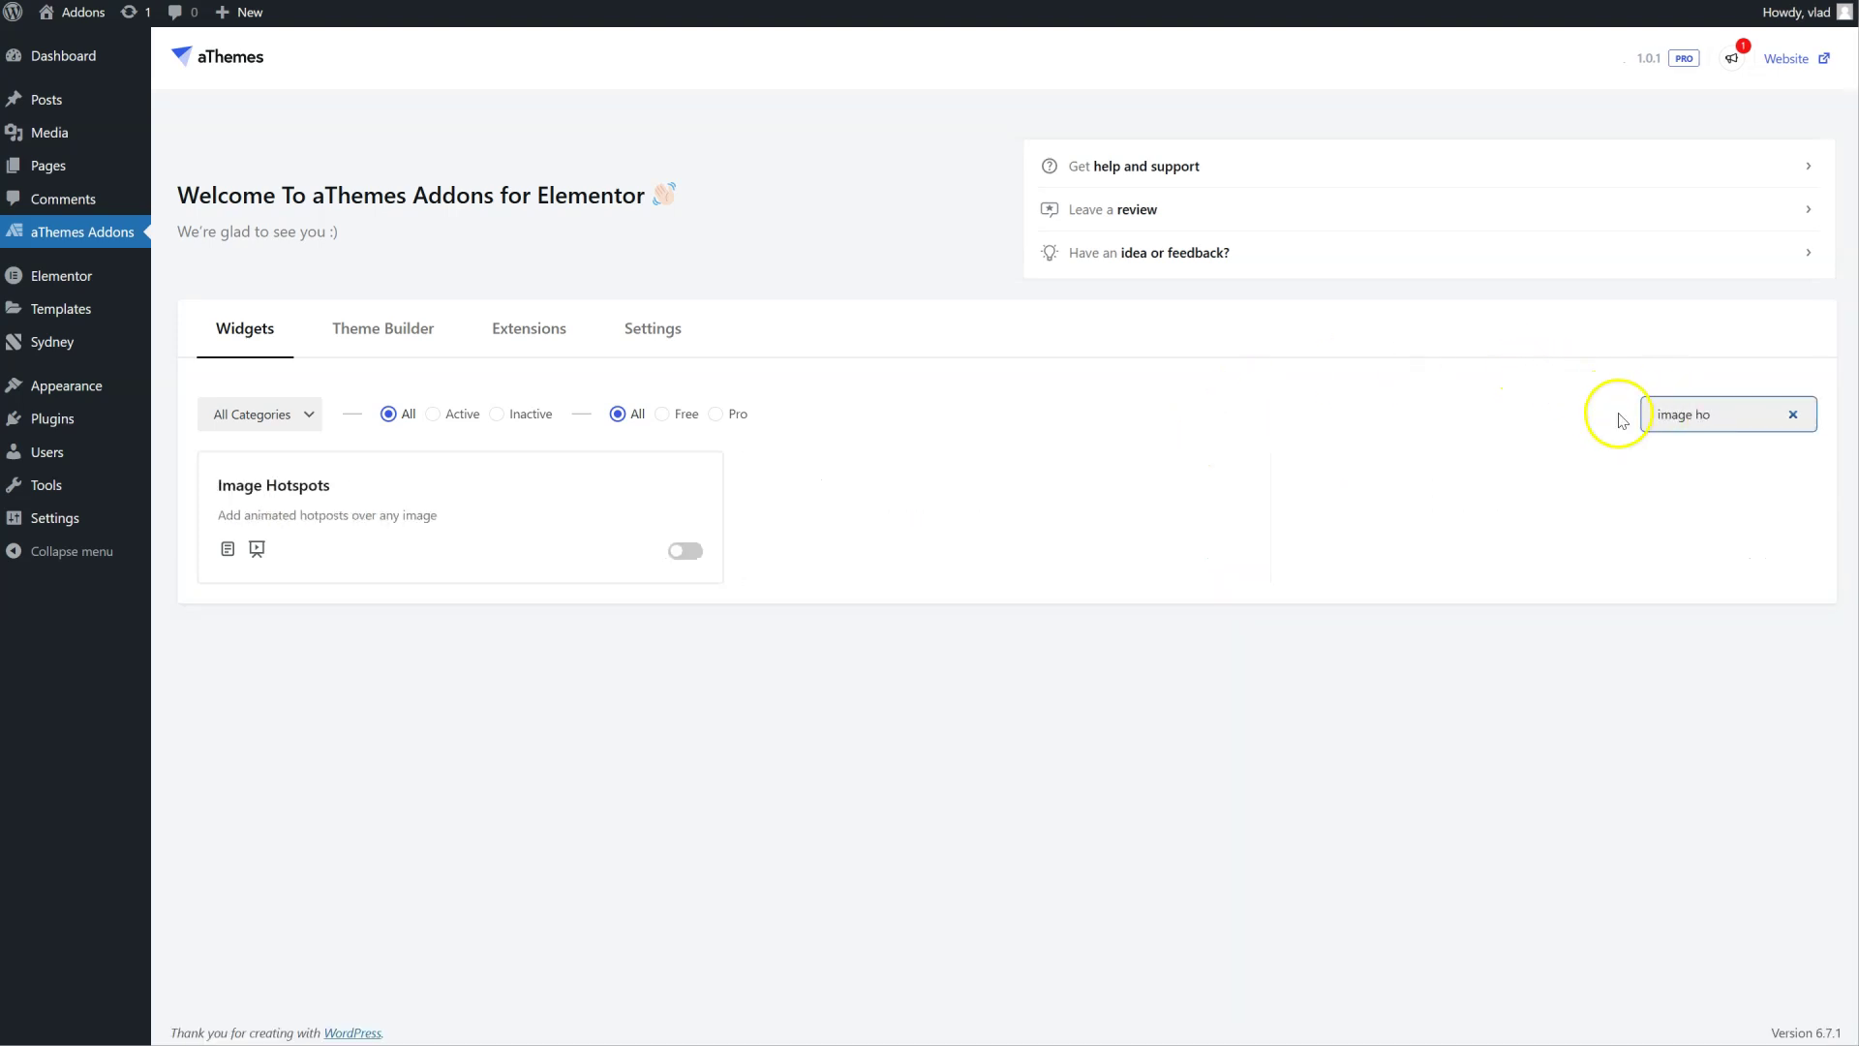
- Switch on the Image Hotspots toggle in the aThemes Addons widget list, found by searching 'image ho'
left_click(701, 565)
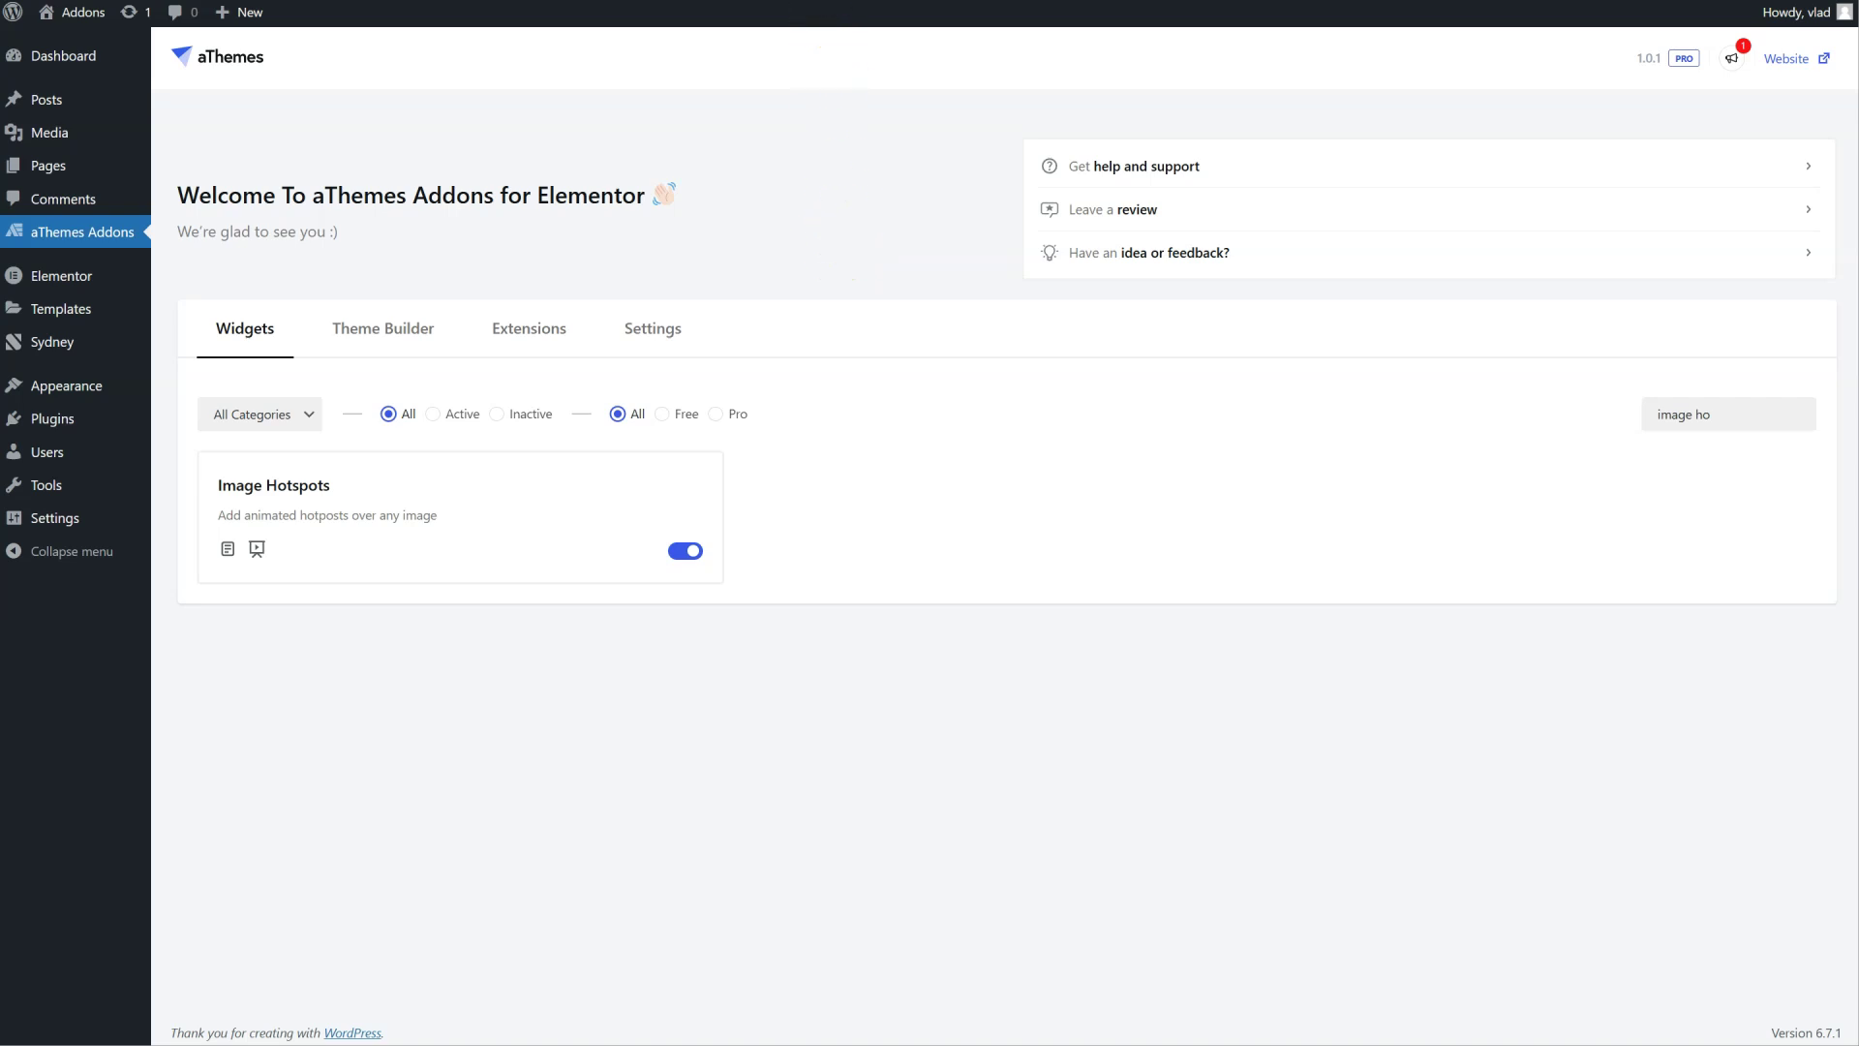
type("i")
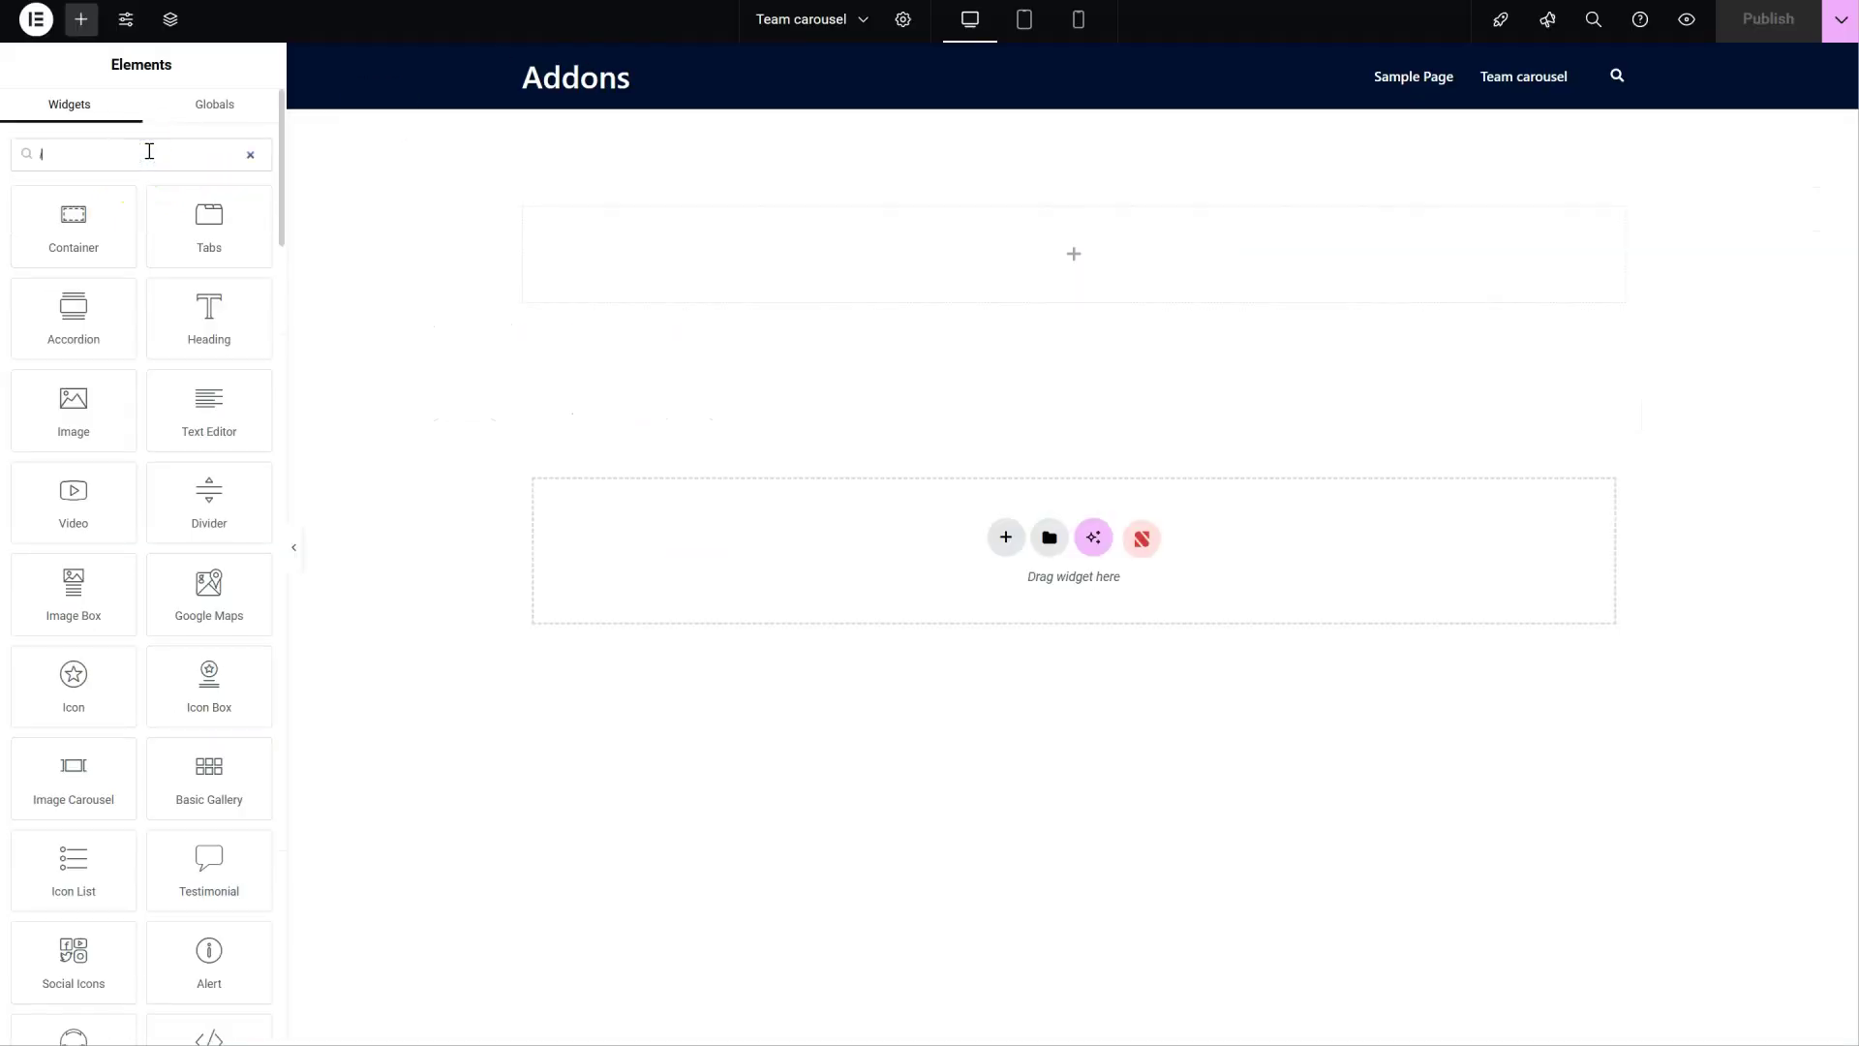
type("mage hot")
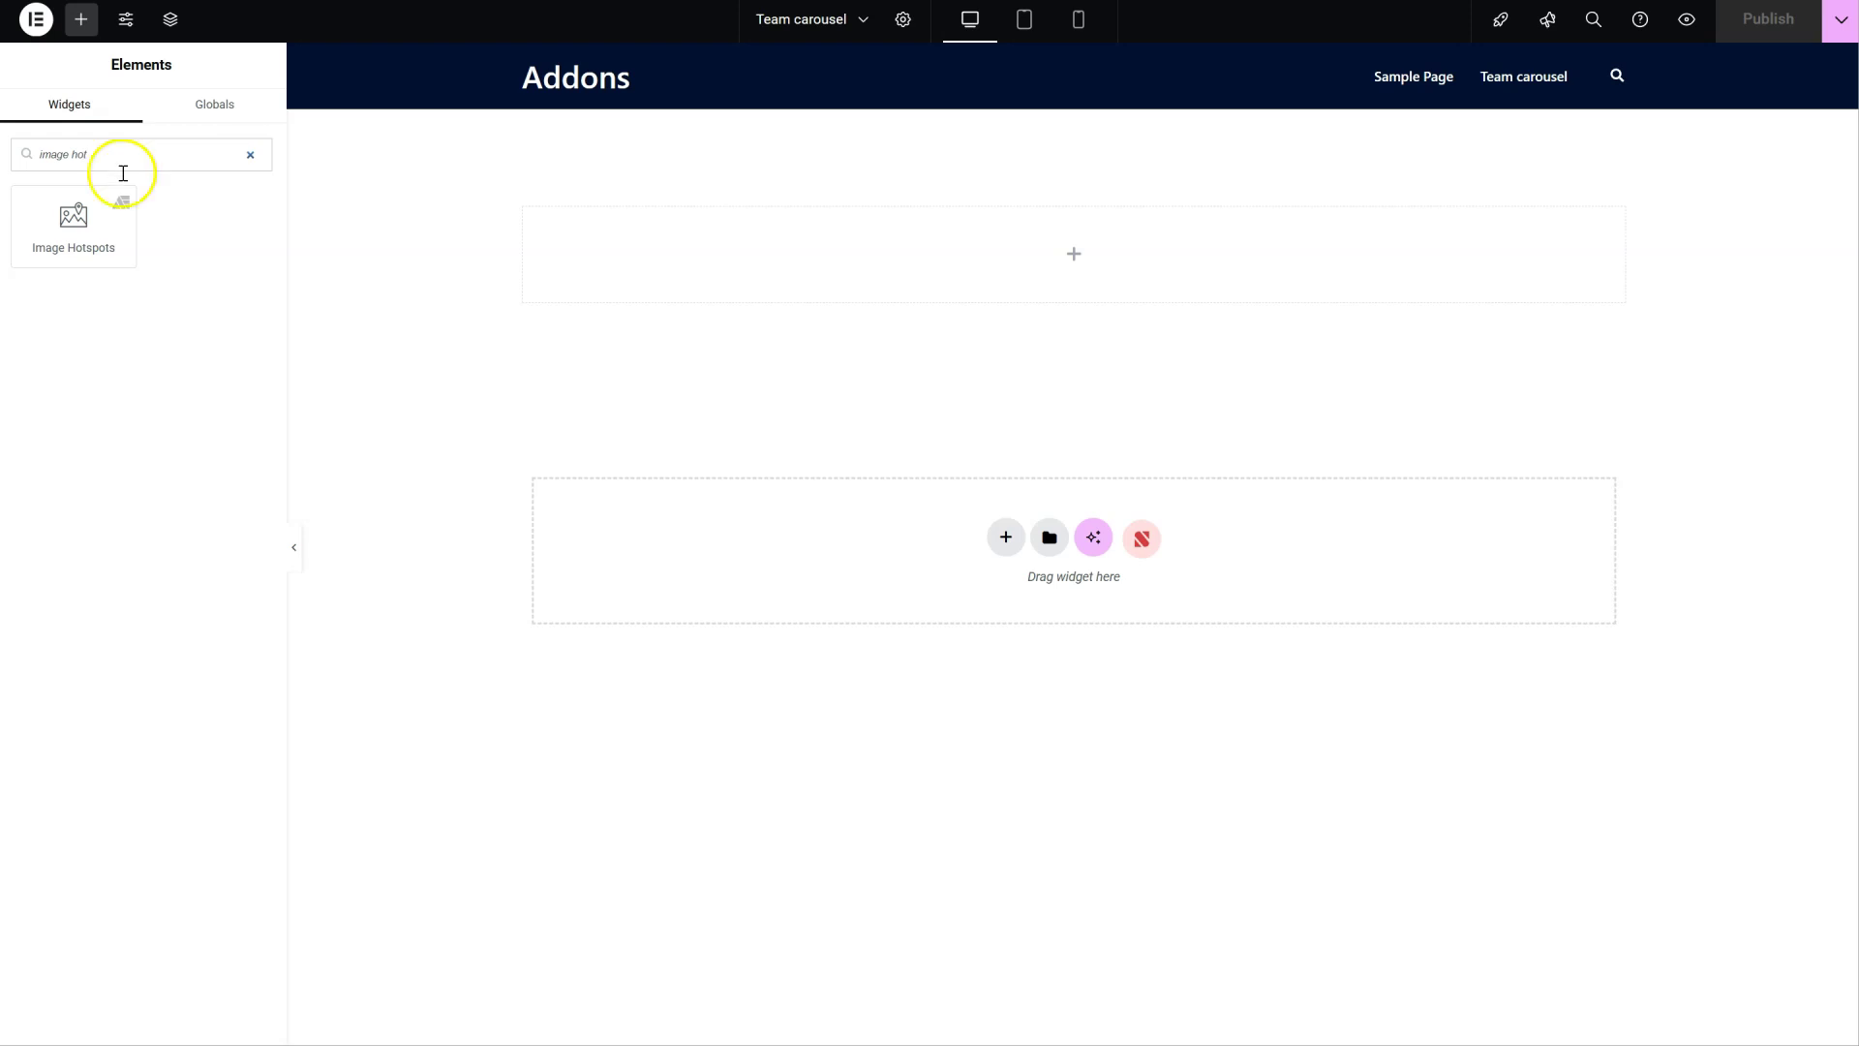
- Drag the Image Hotspots widget, found by searching 'image ho', onto the page's drop zone
left_click_drag(73, 225, 1012, 247)
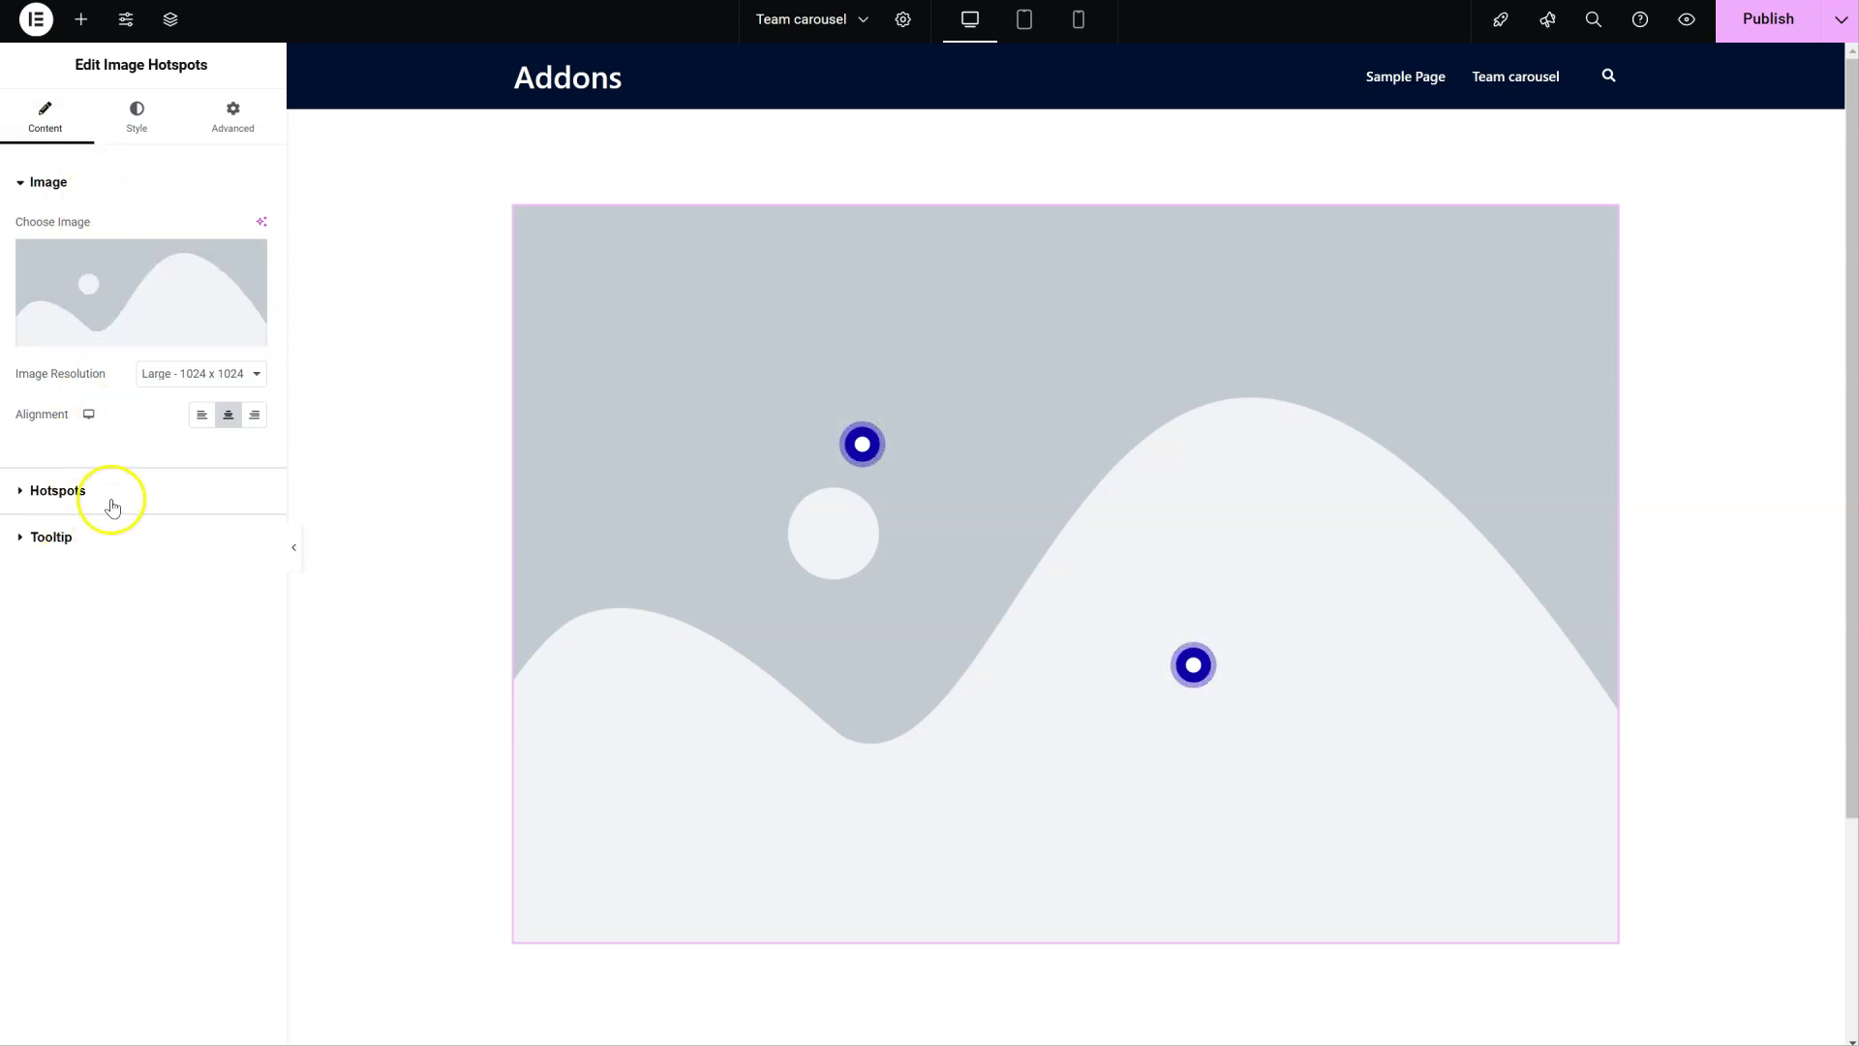
- Insert the red sports car photo from the Media Library with Image Resolution set to Full
left_click(103, 276)
left_click(296, 268)
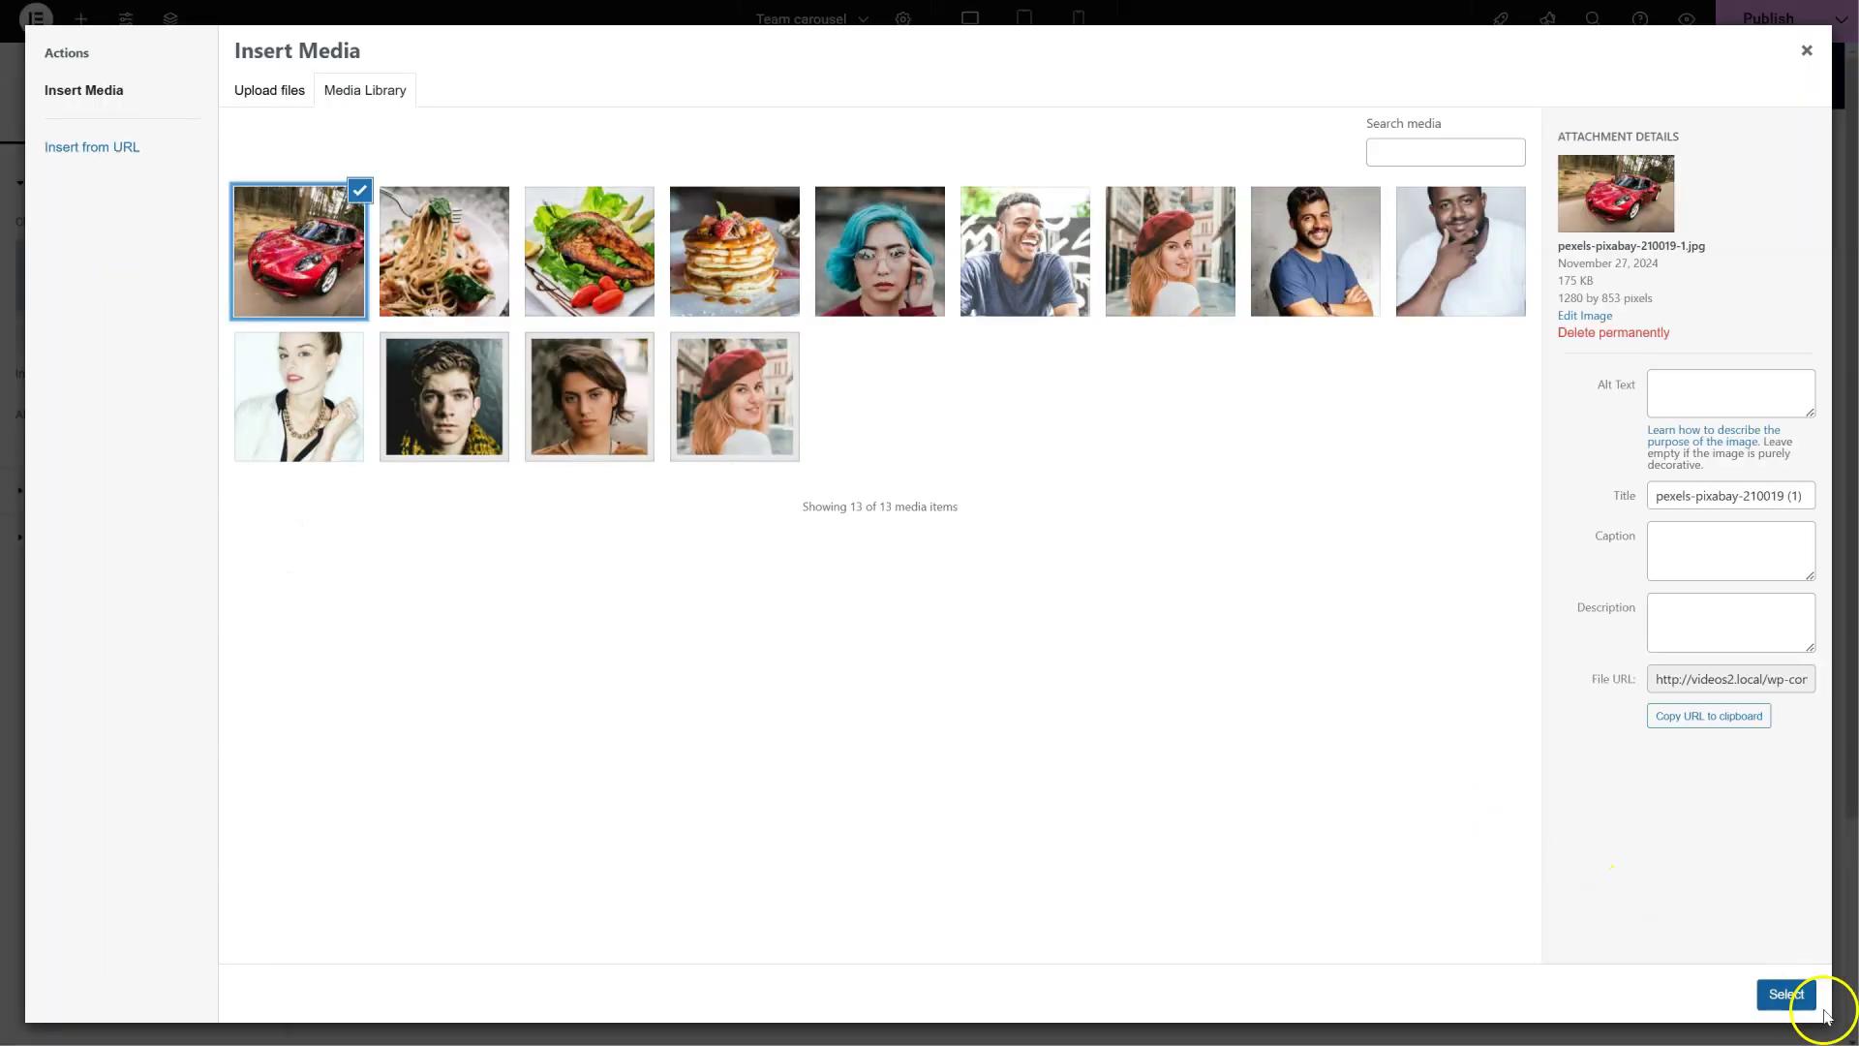
left_click(1786, 993)
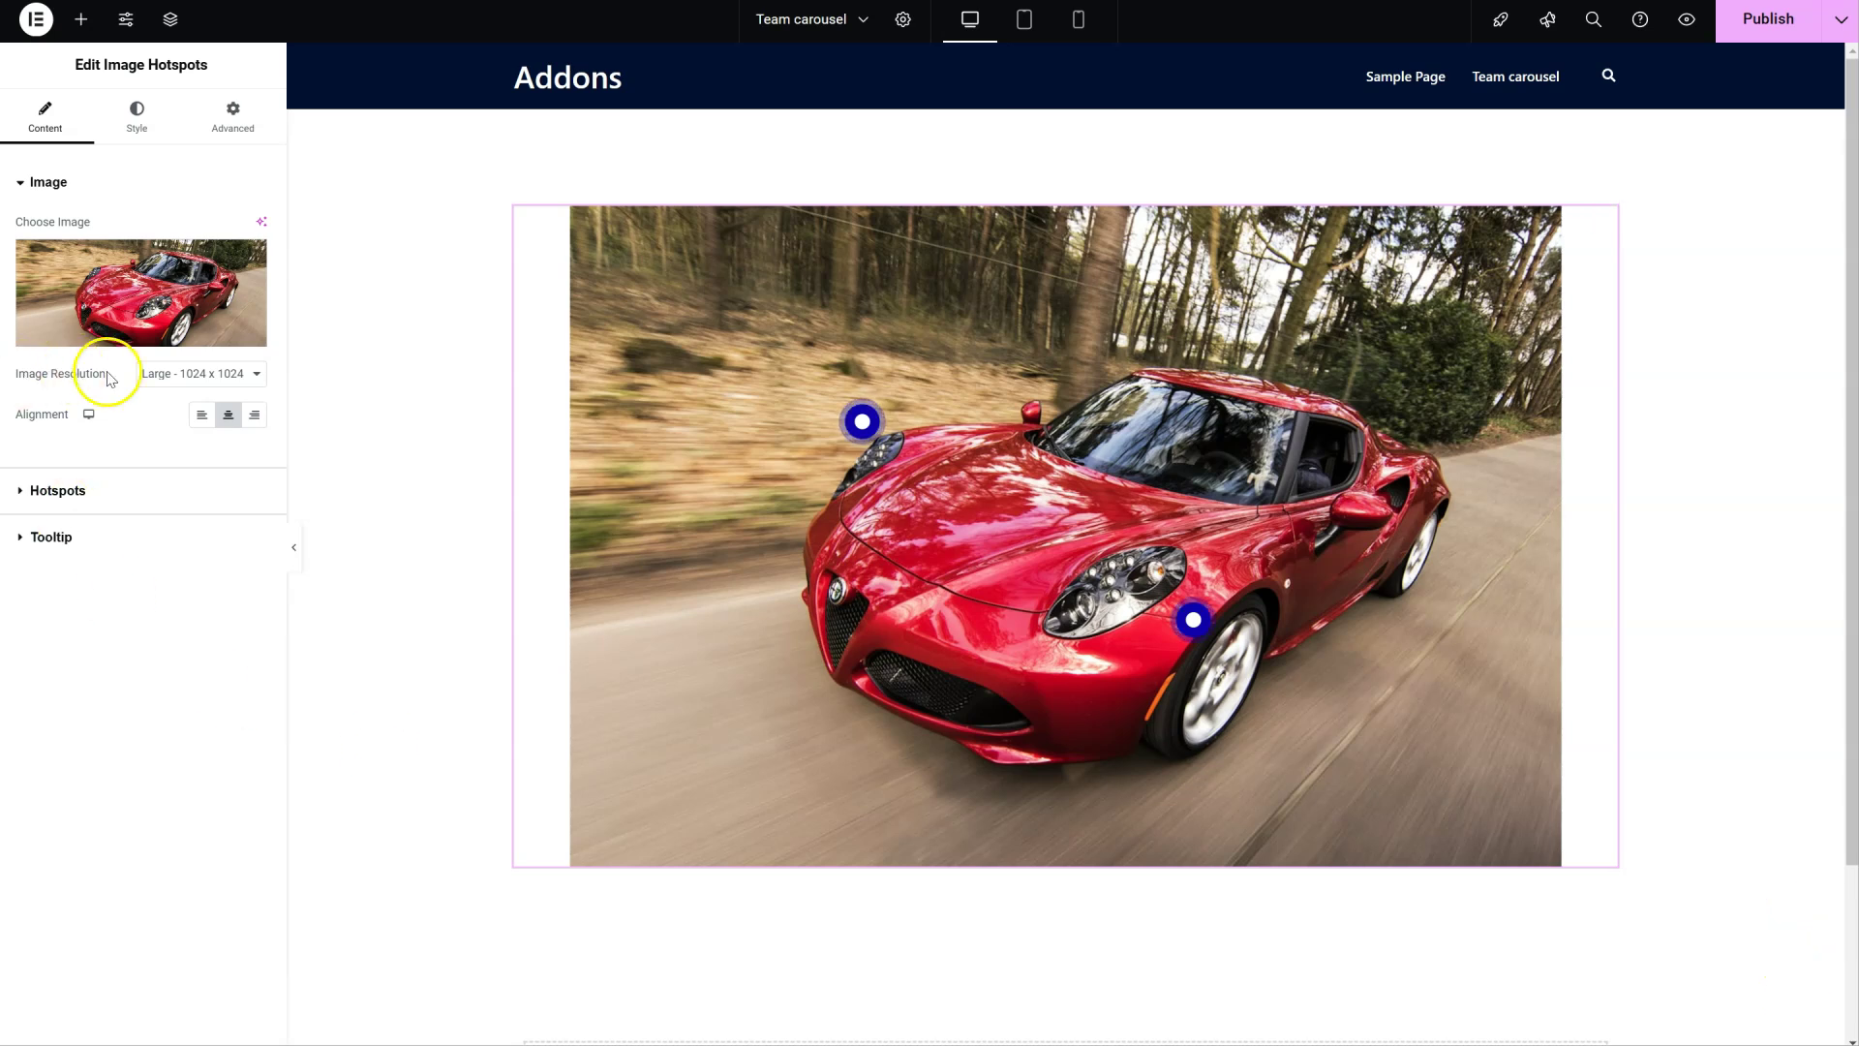
left_click(160, 374)
left_click(172, 657)
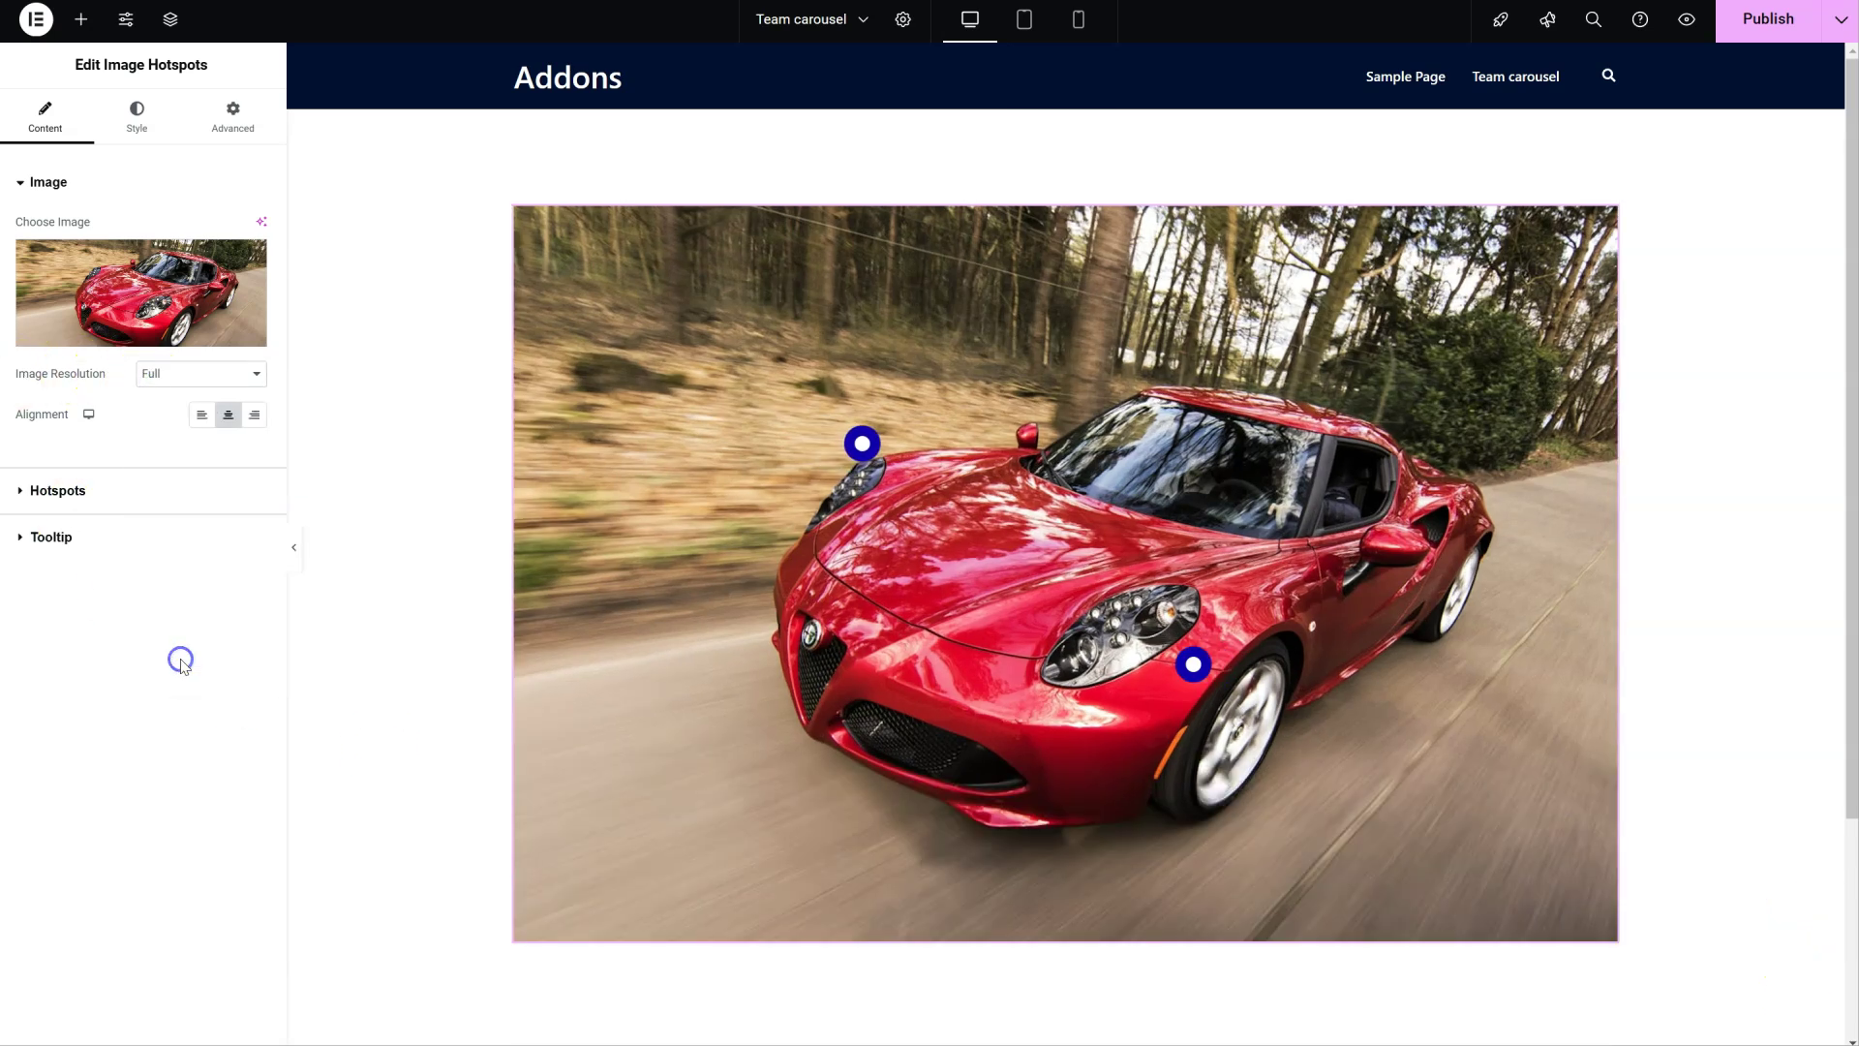
left_click(286, 656)
- In the Hotspots section, try Pulse as the hotspot animation, then revert it to Glow
left_click(61, 495)
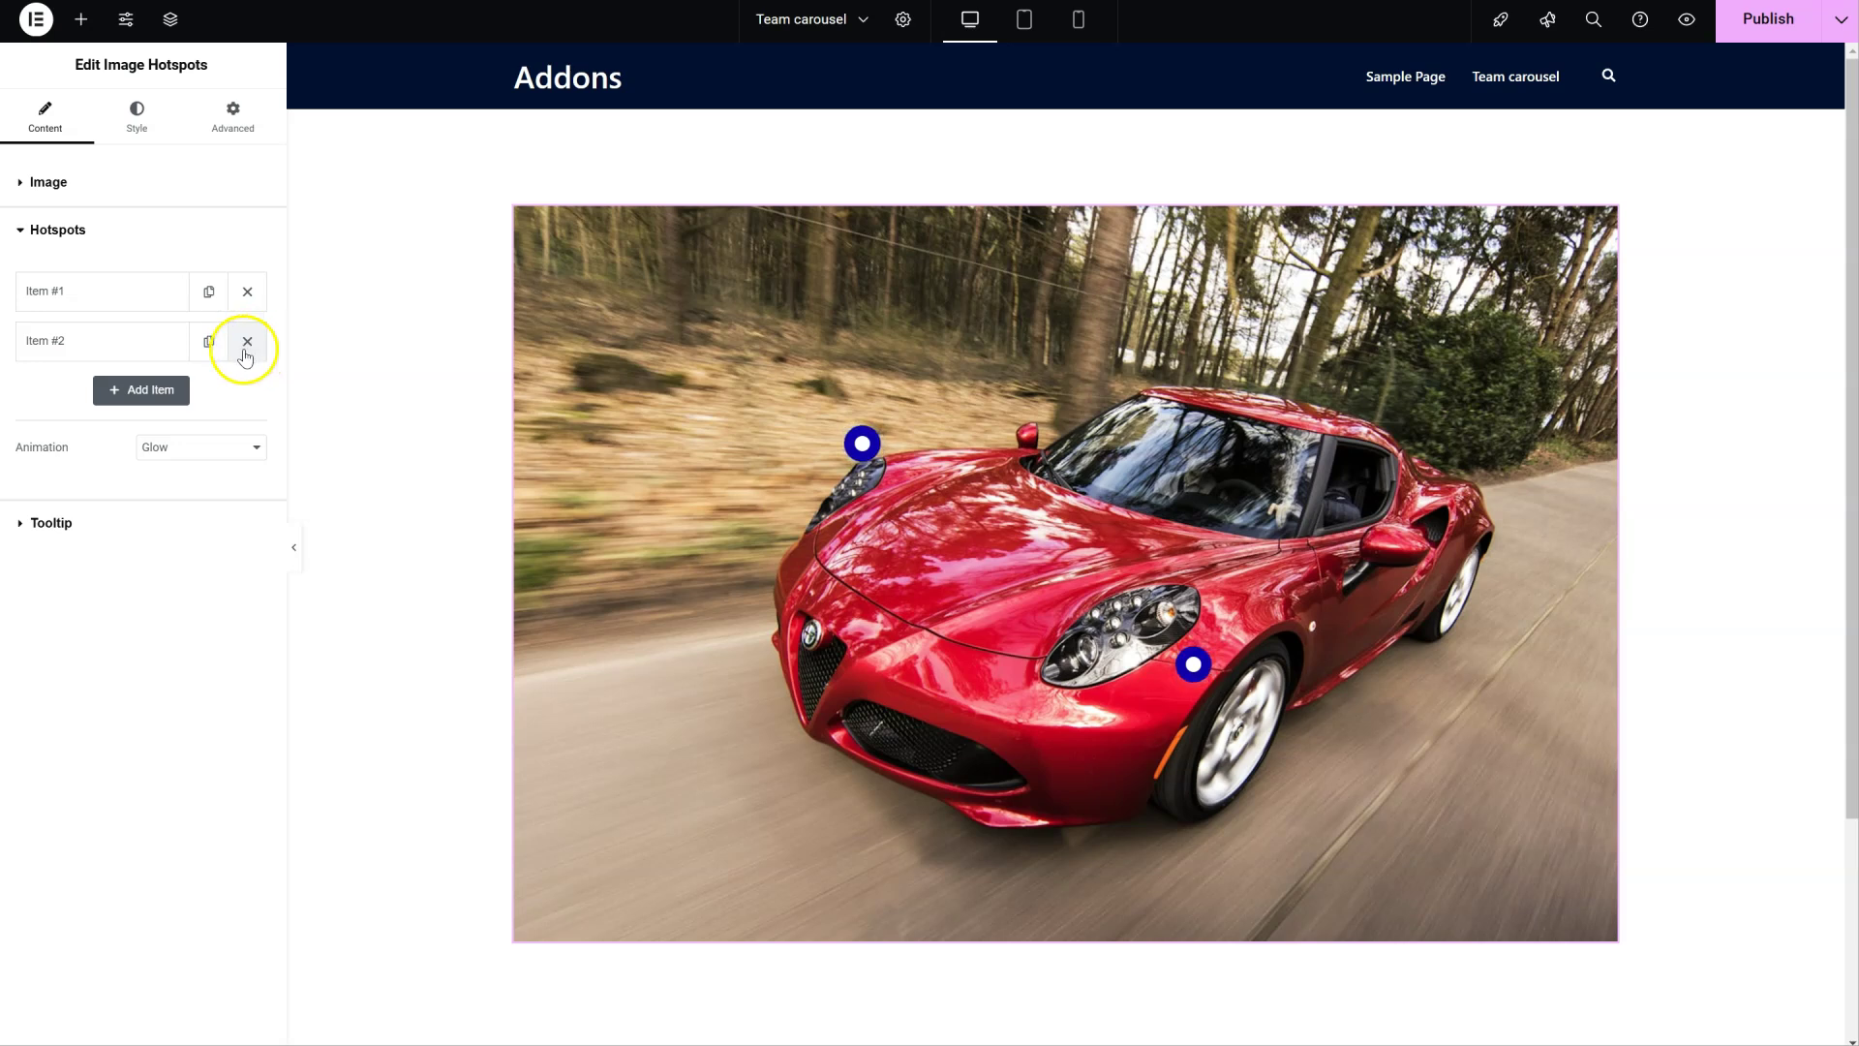
left_click(211, 453)
left_click(198, 480)
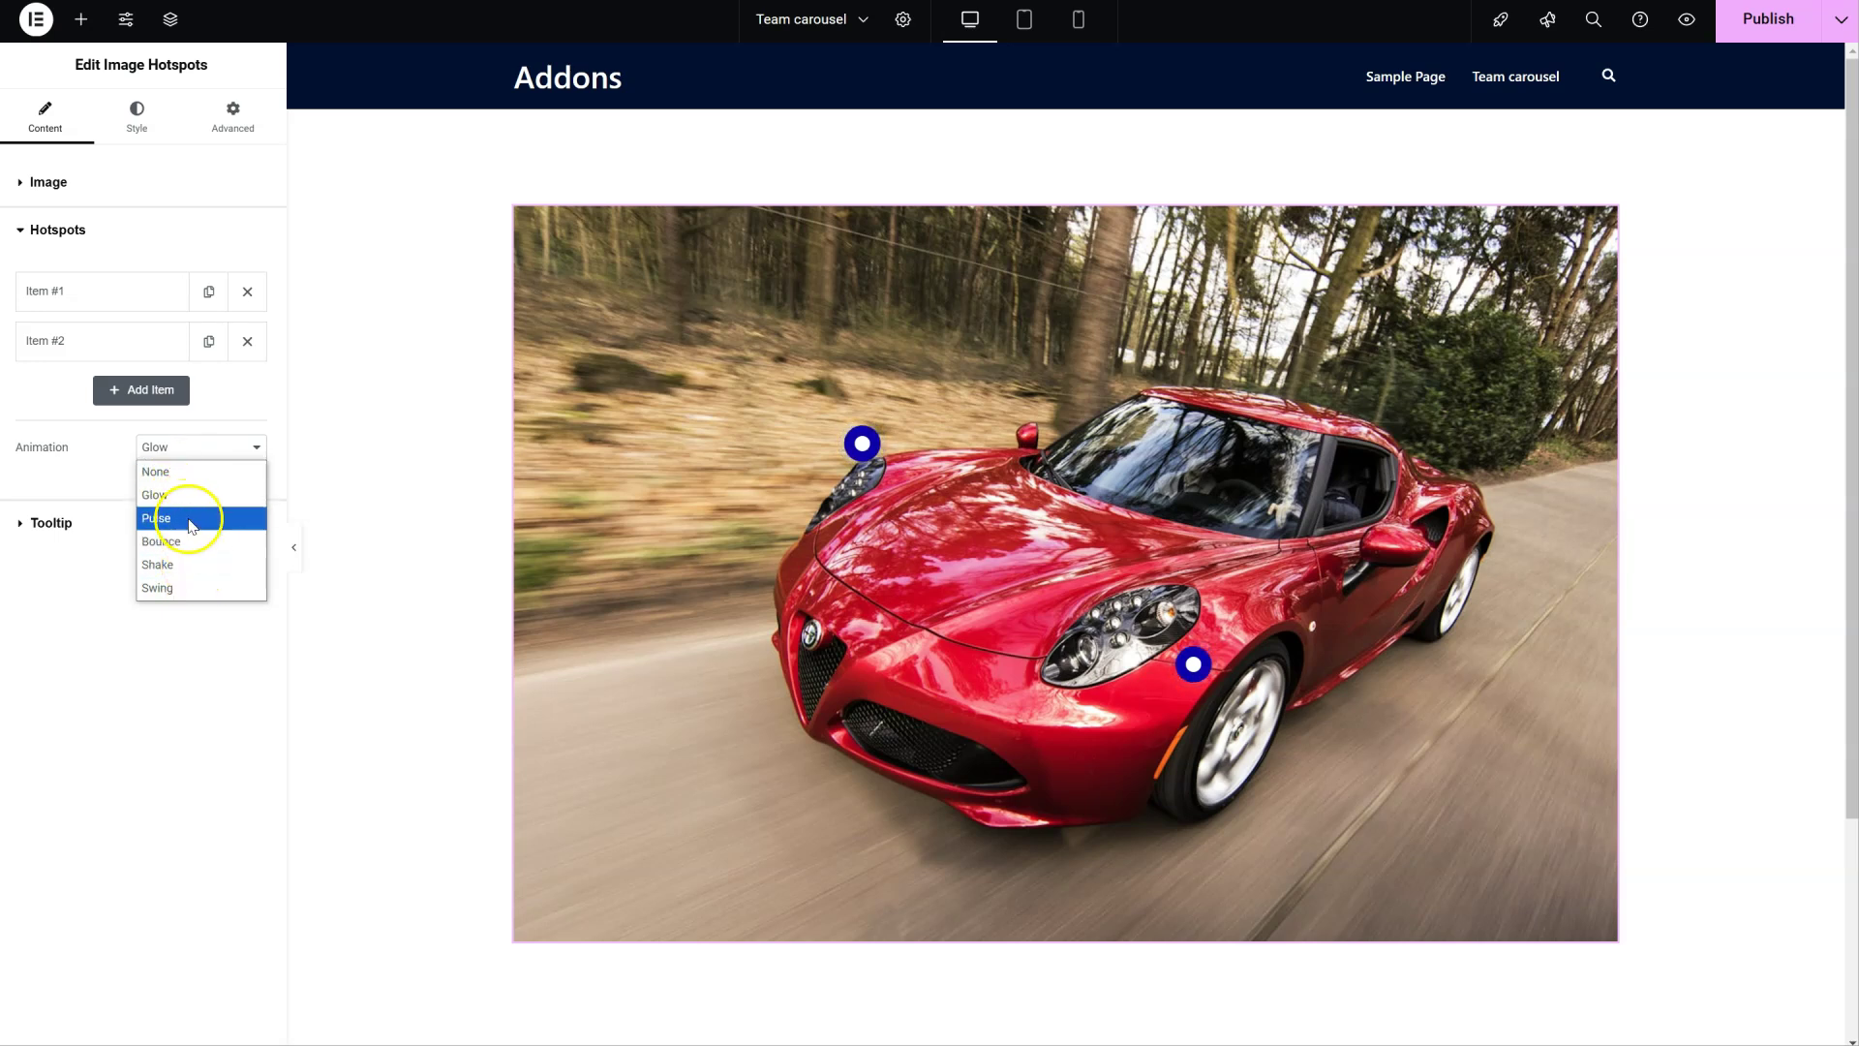
left_click(190, 519)
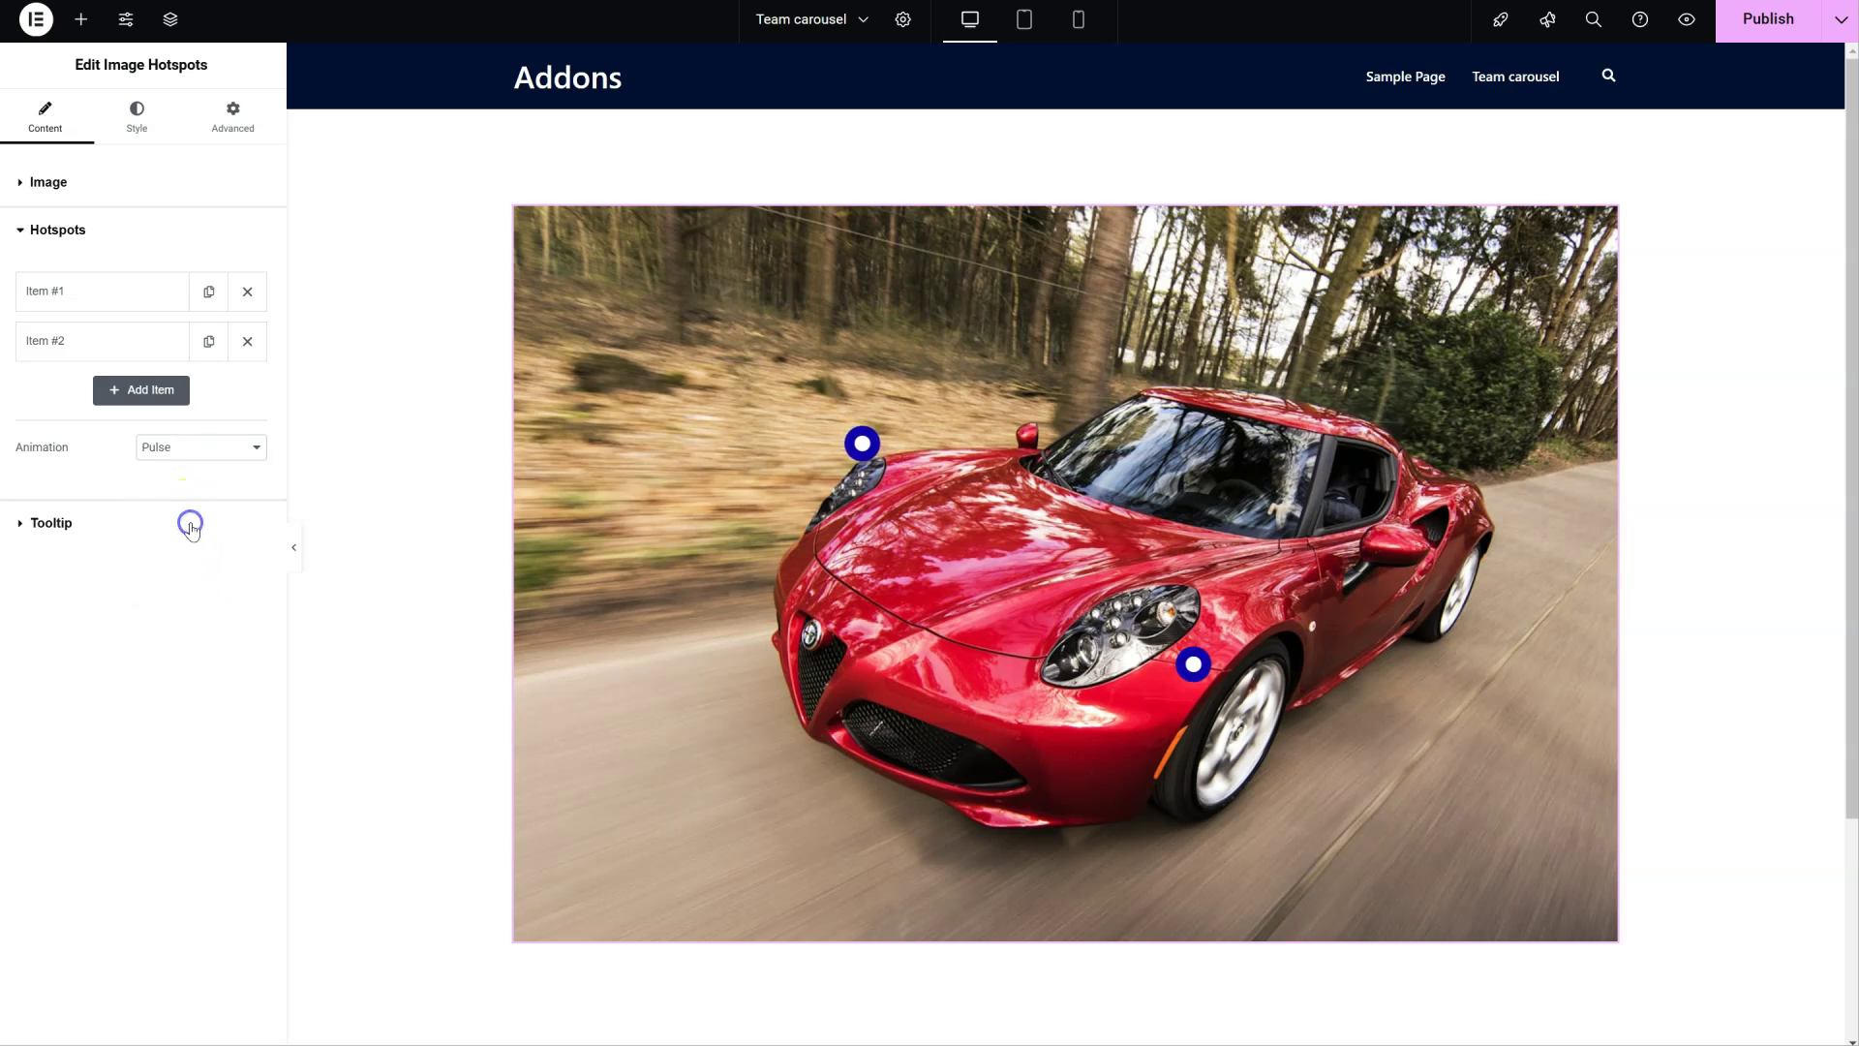
left_click(213, 446)
left_click(194, 501)
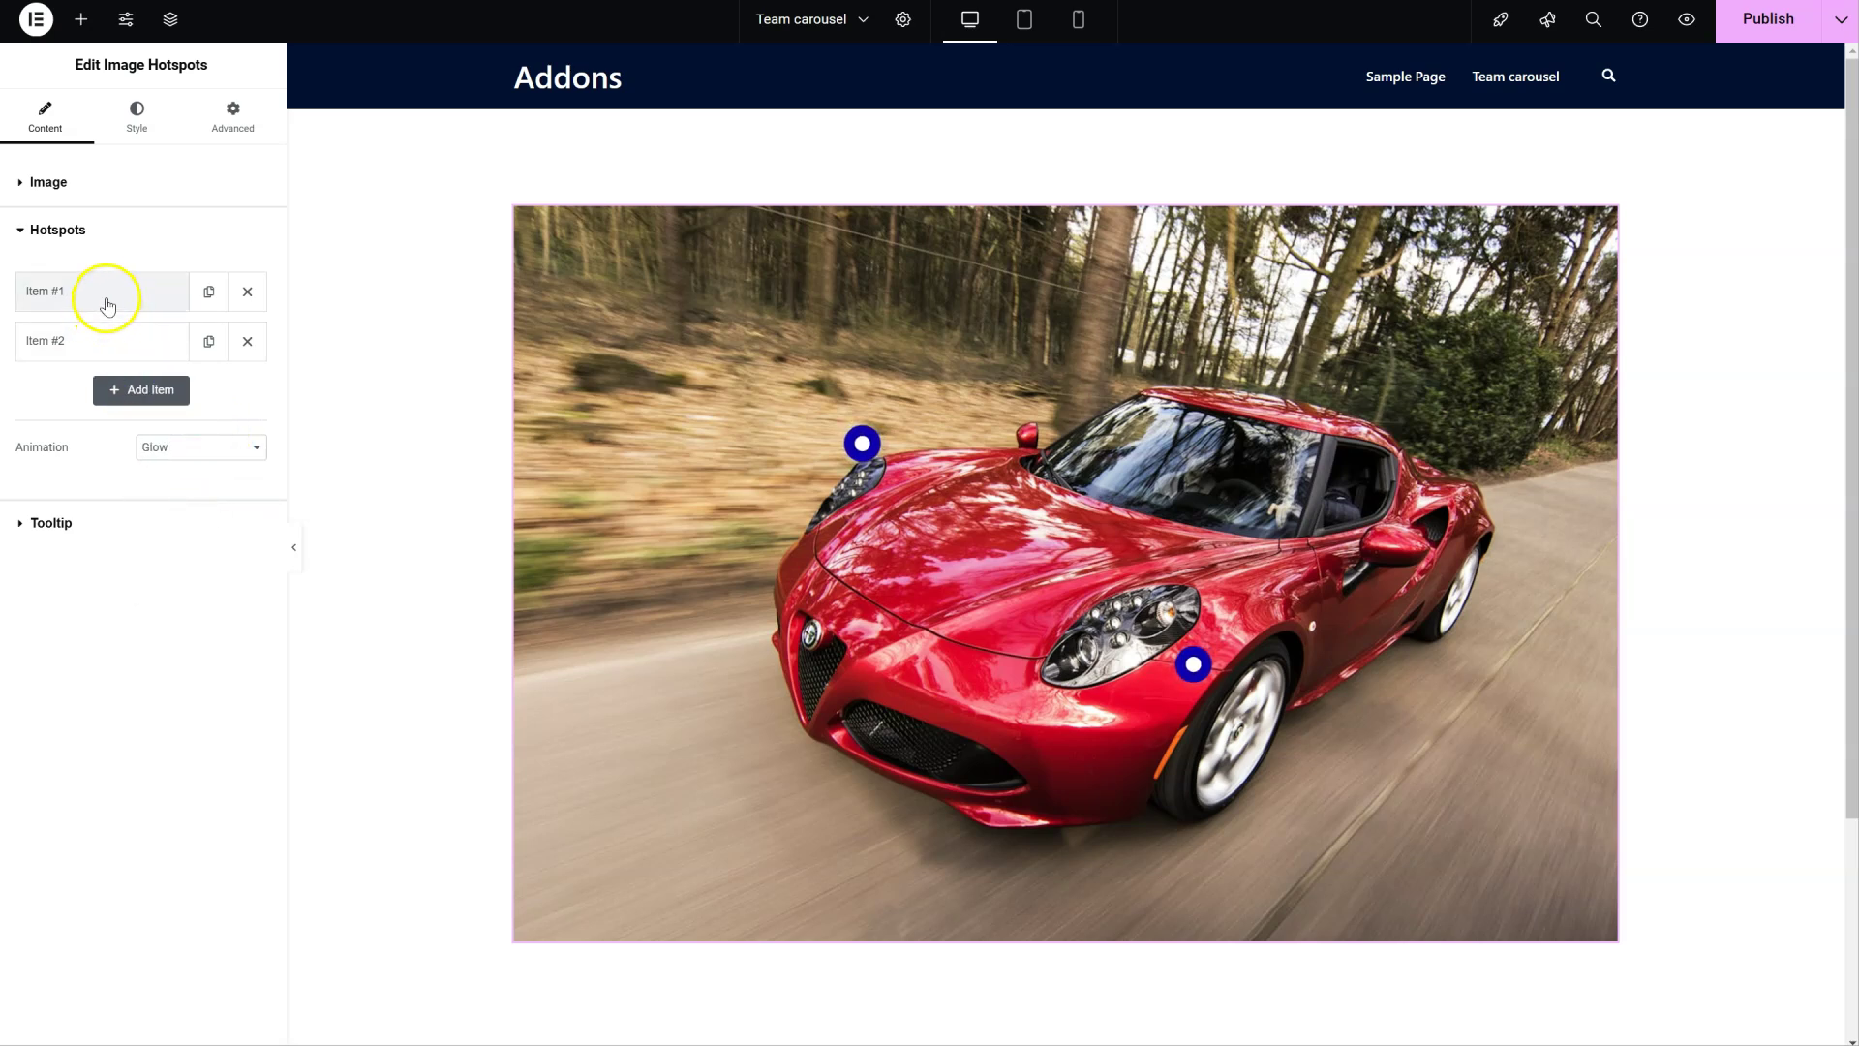
- Give hotspot Item #1 a child figure icon and set its icon position to Left
left_click(109, 297)
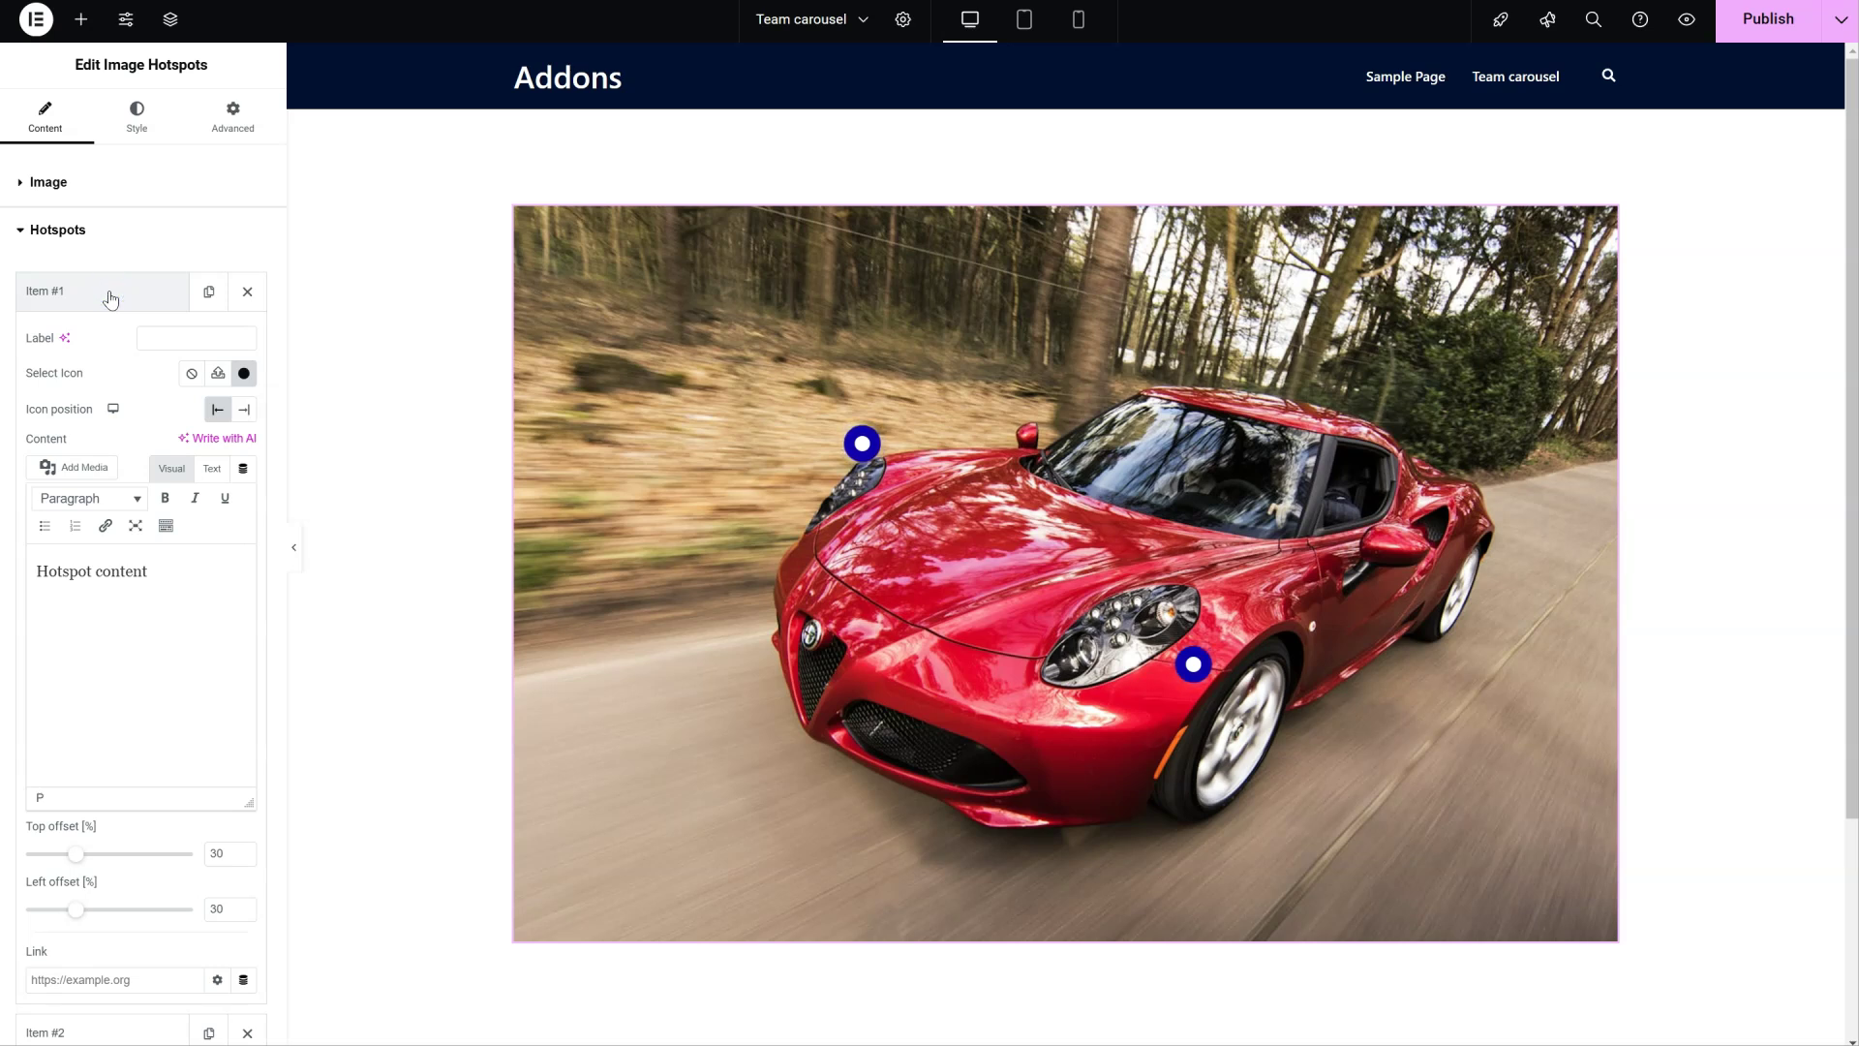
left_click(150, 337)
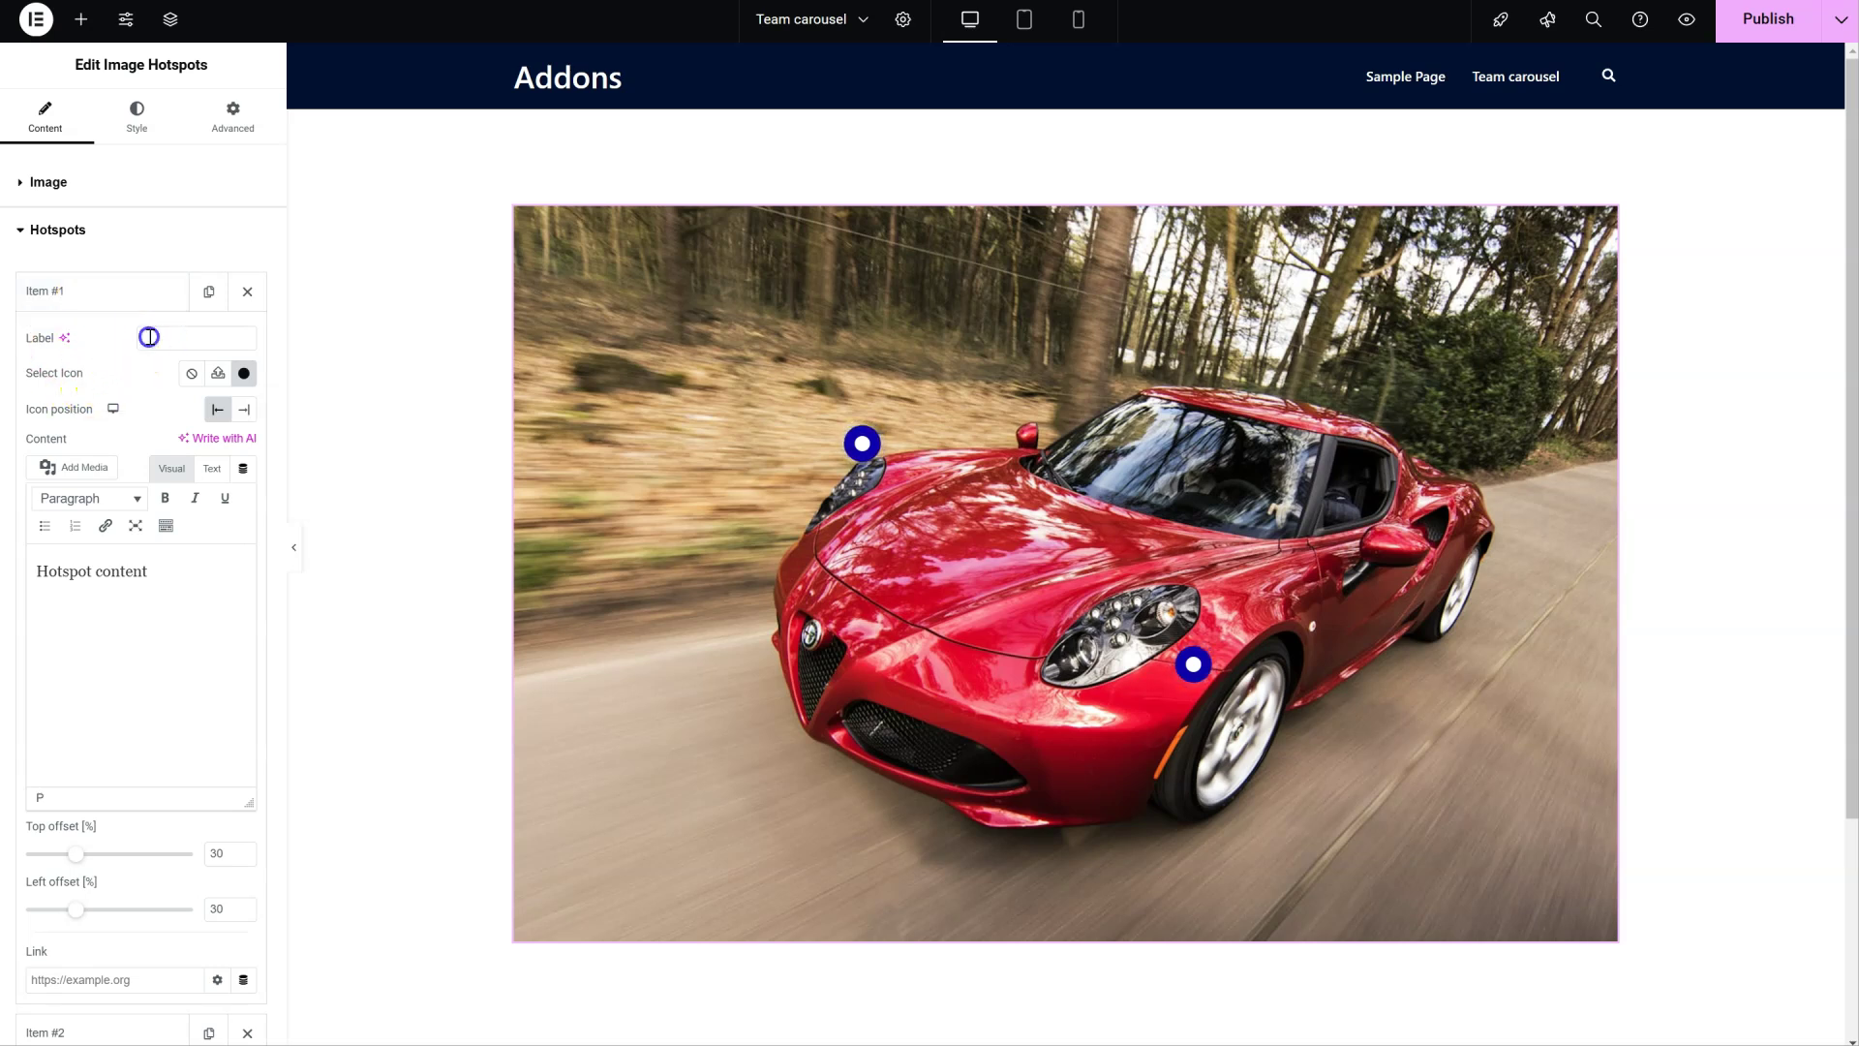
type("I")
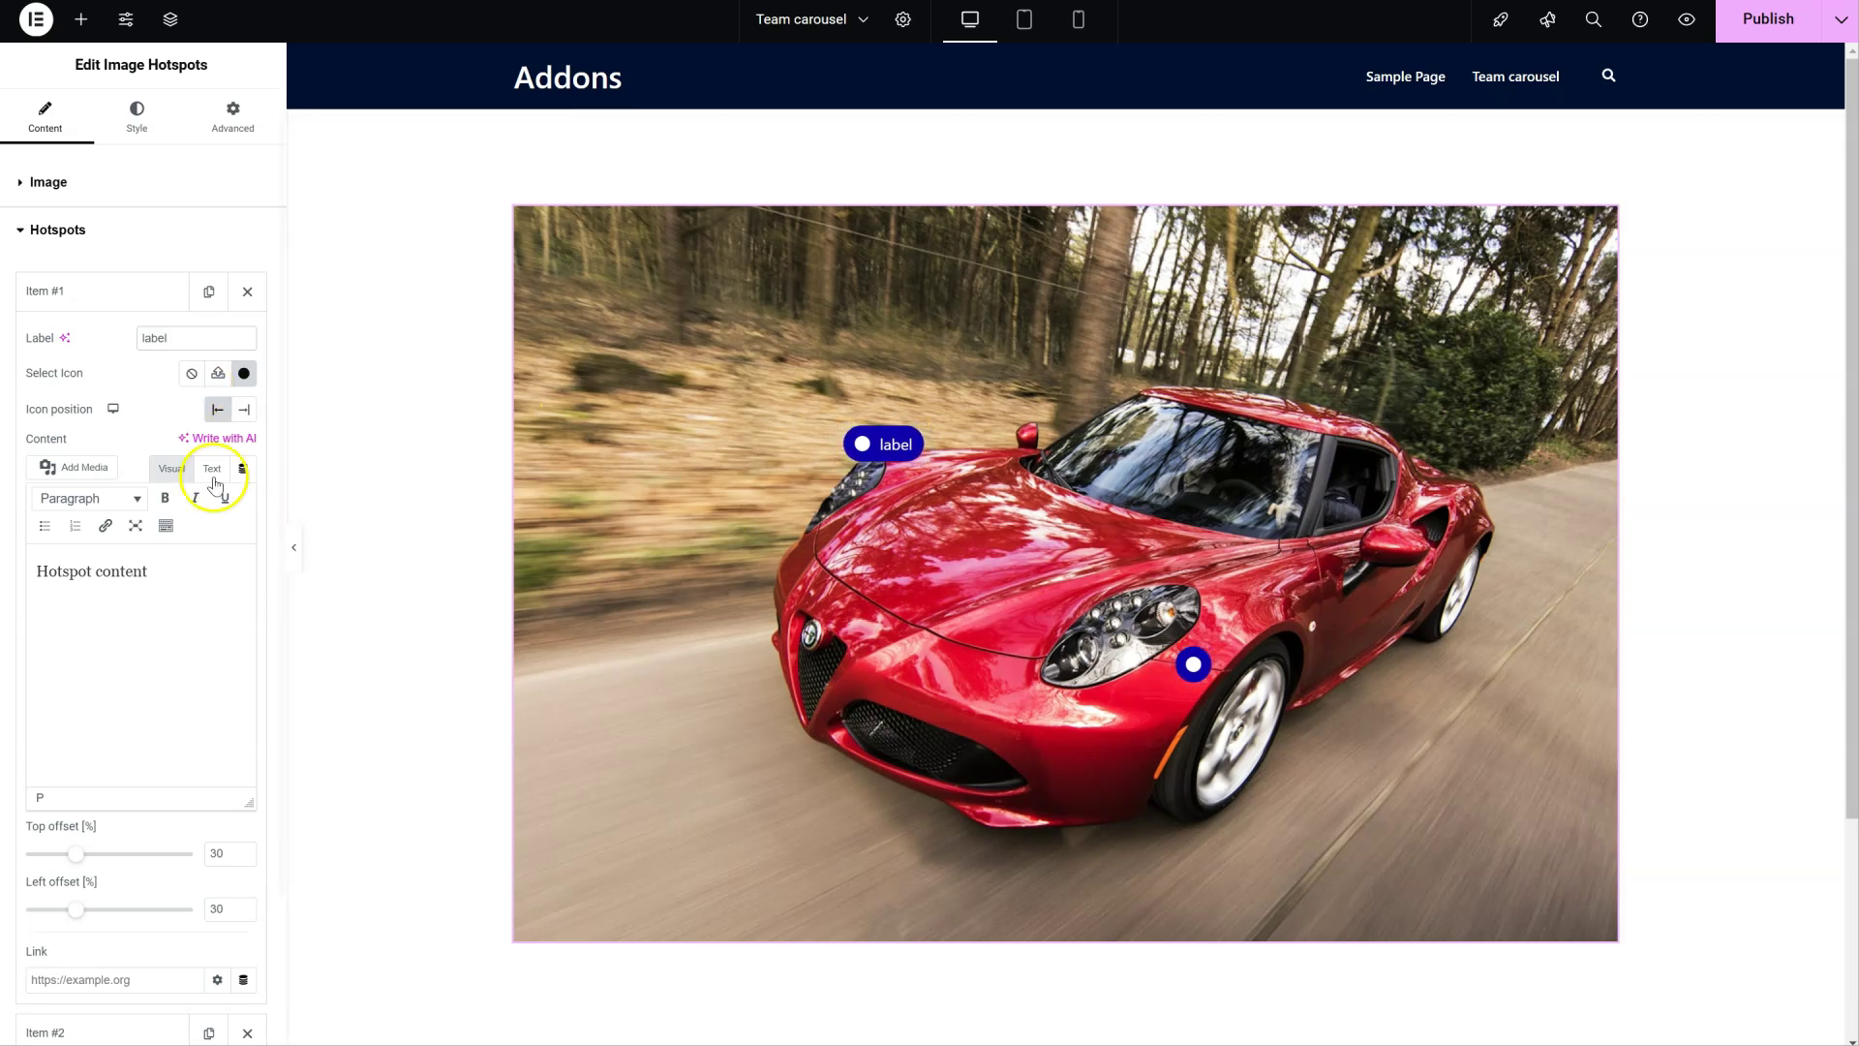
left_click(247, 383)
left_click(757, 363)
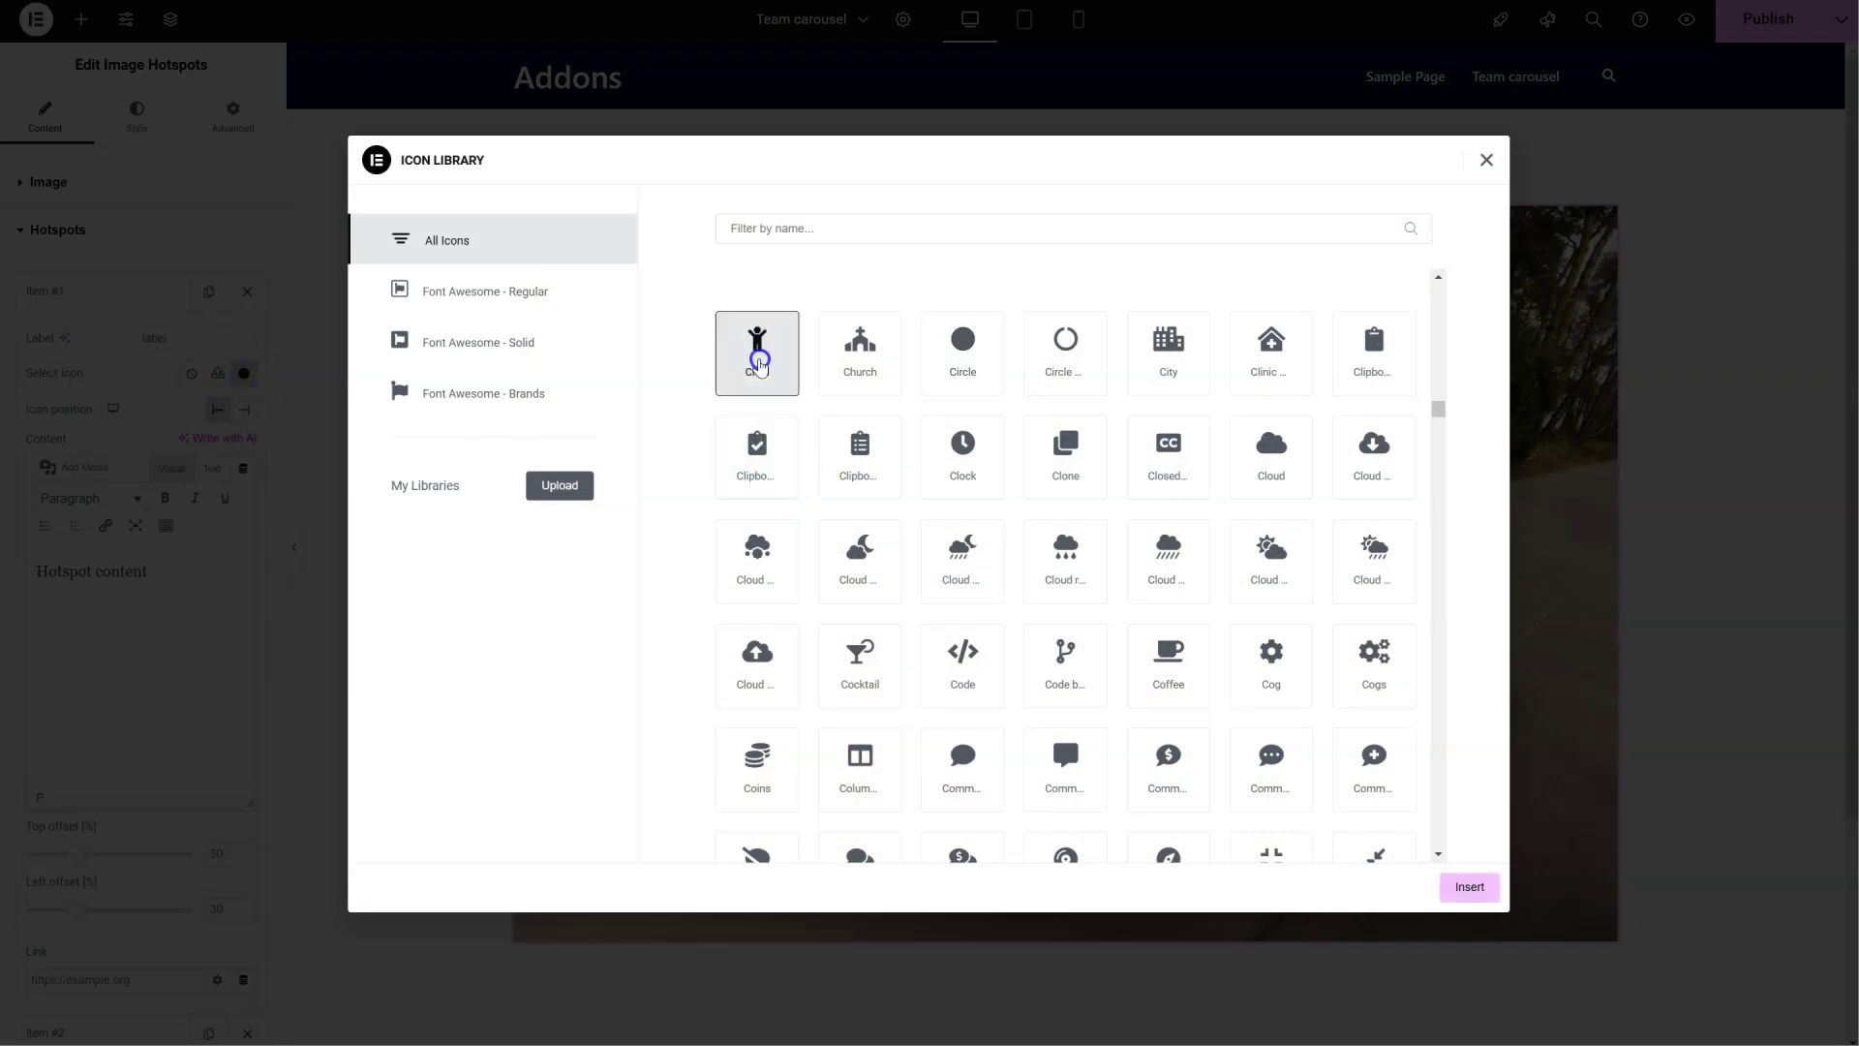
left_click(1468, 886)
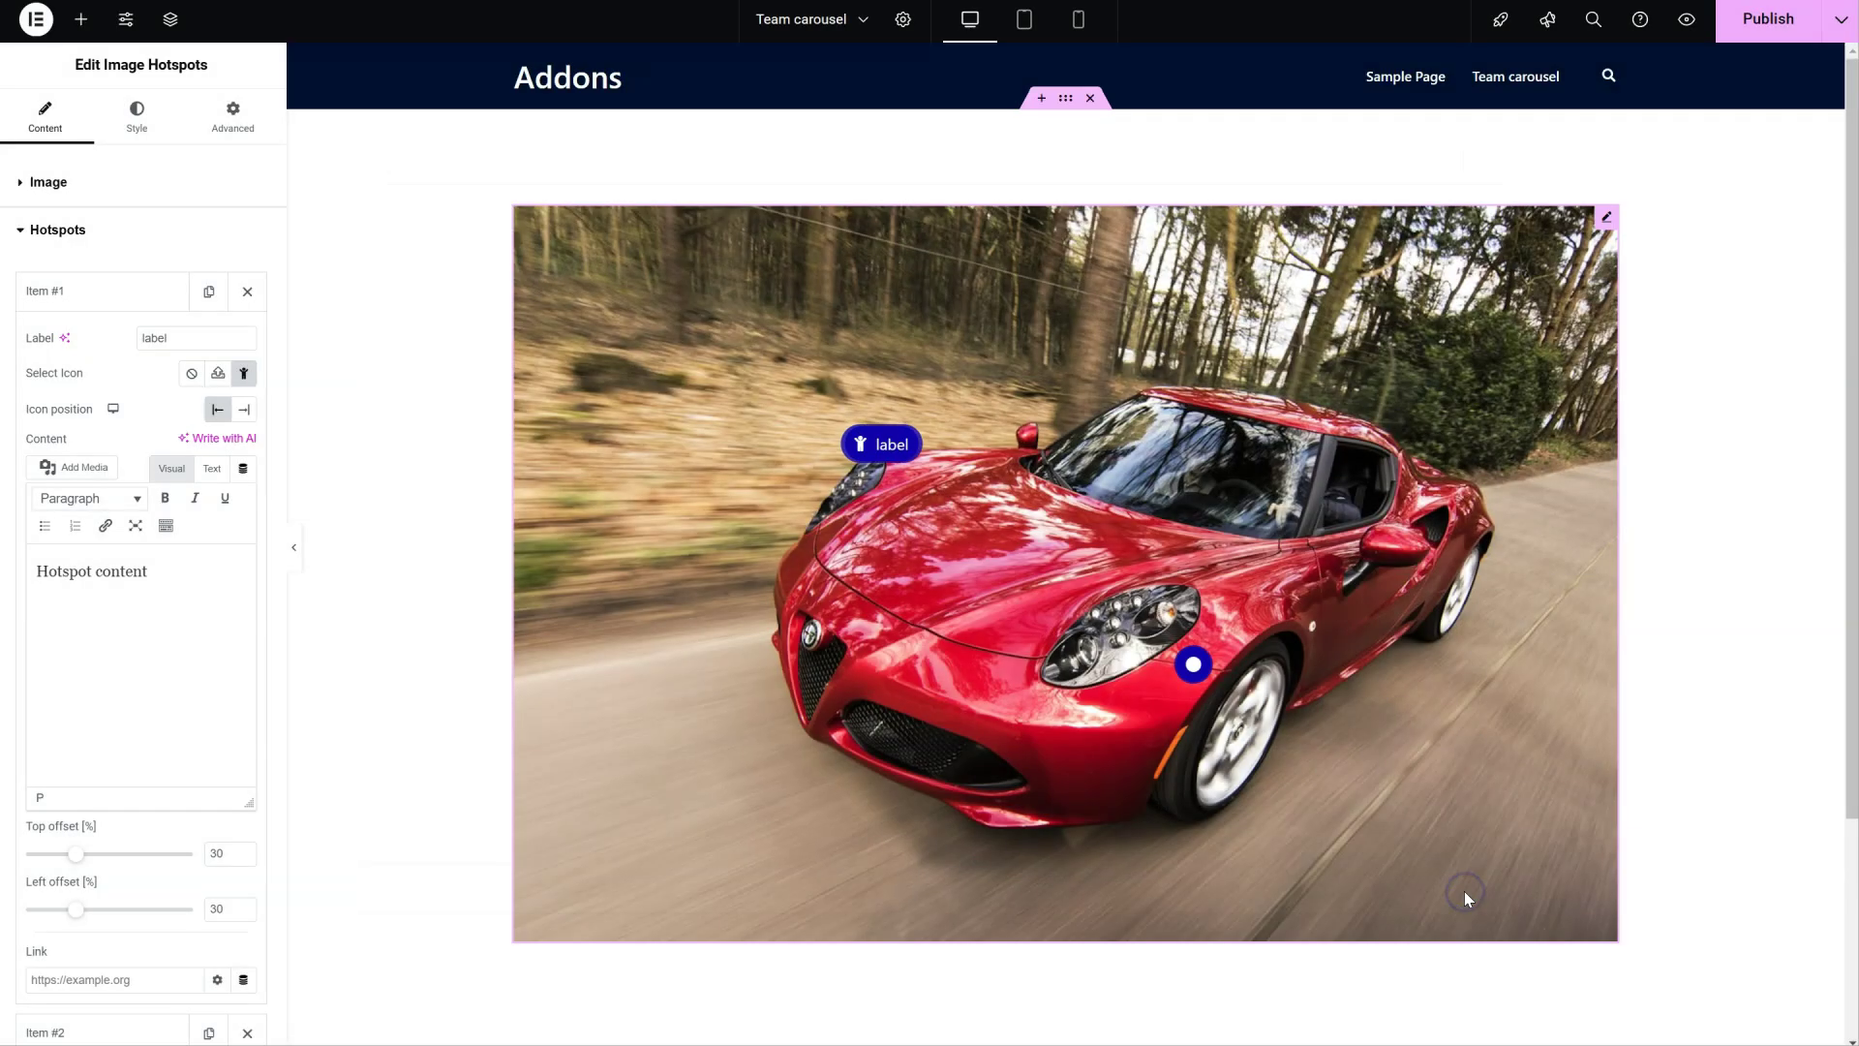
left_click(247, 414)
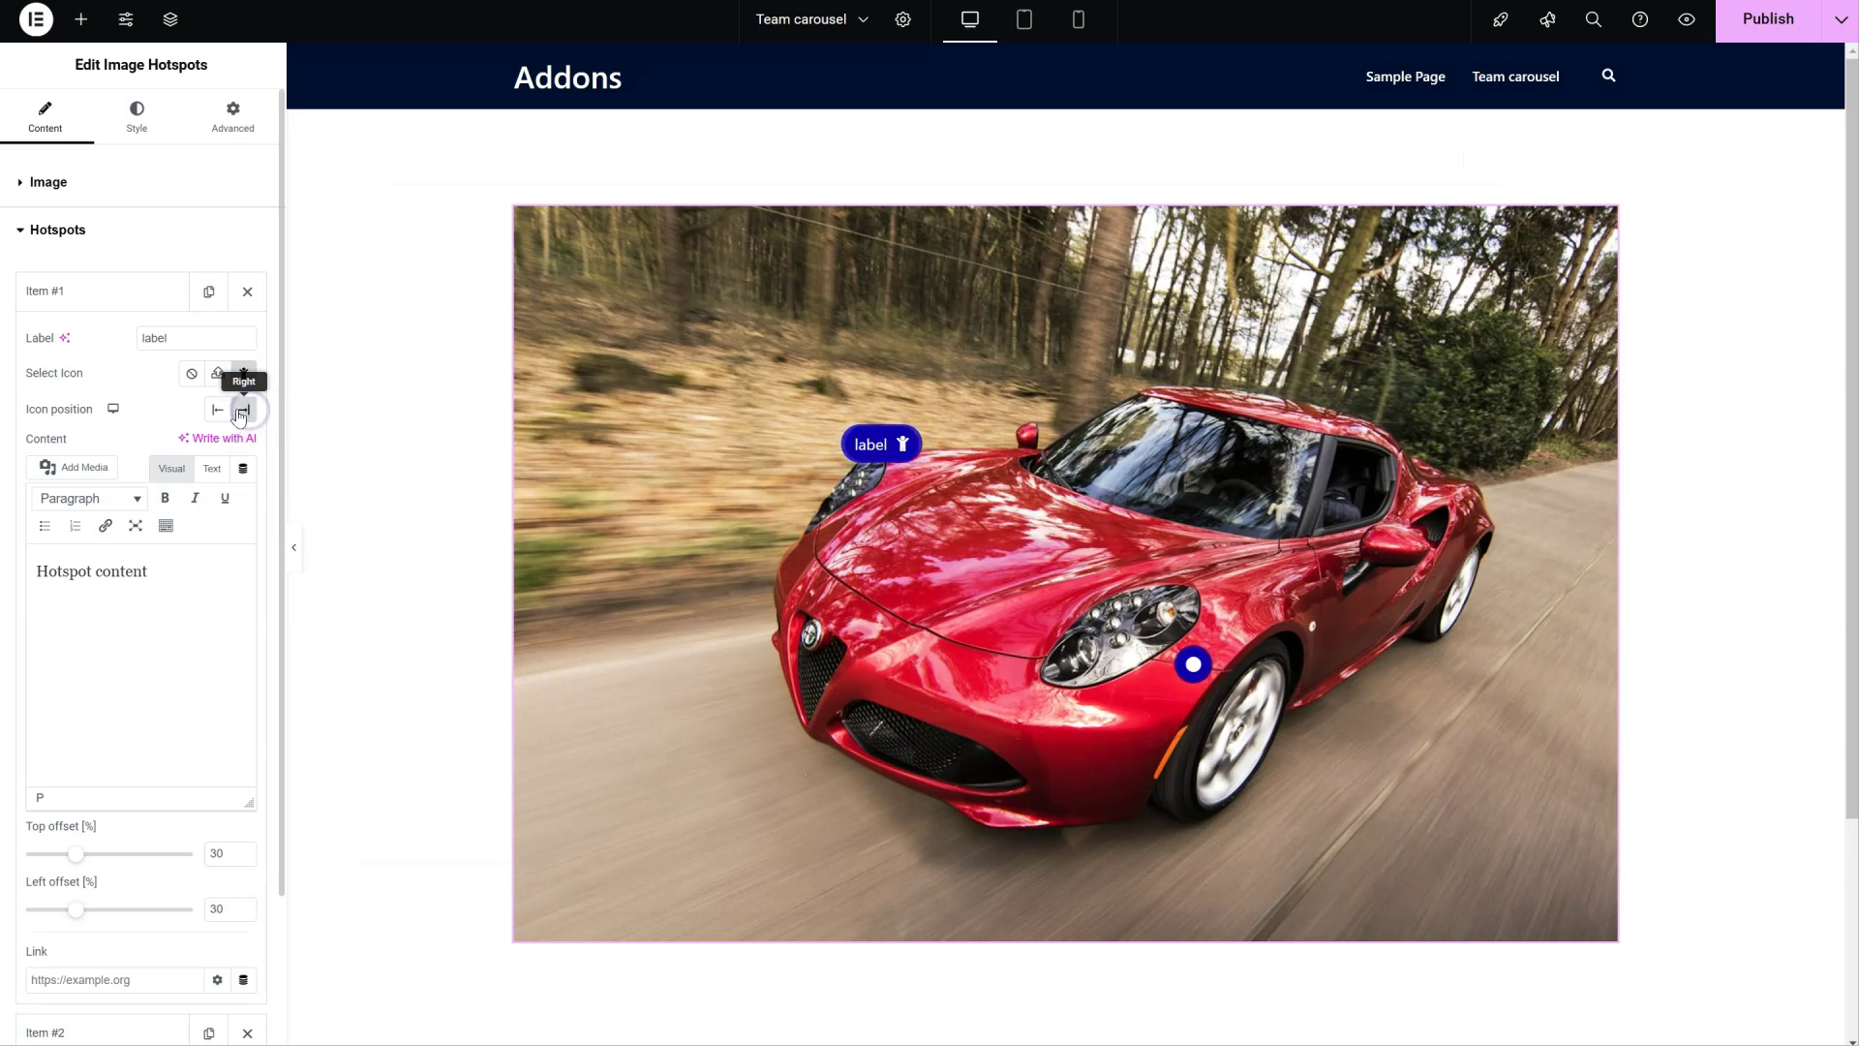
left_click(217, 409)
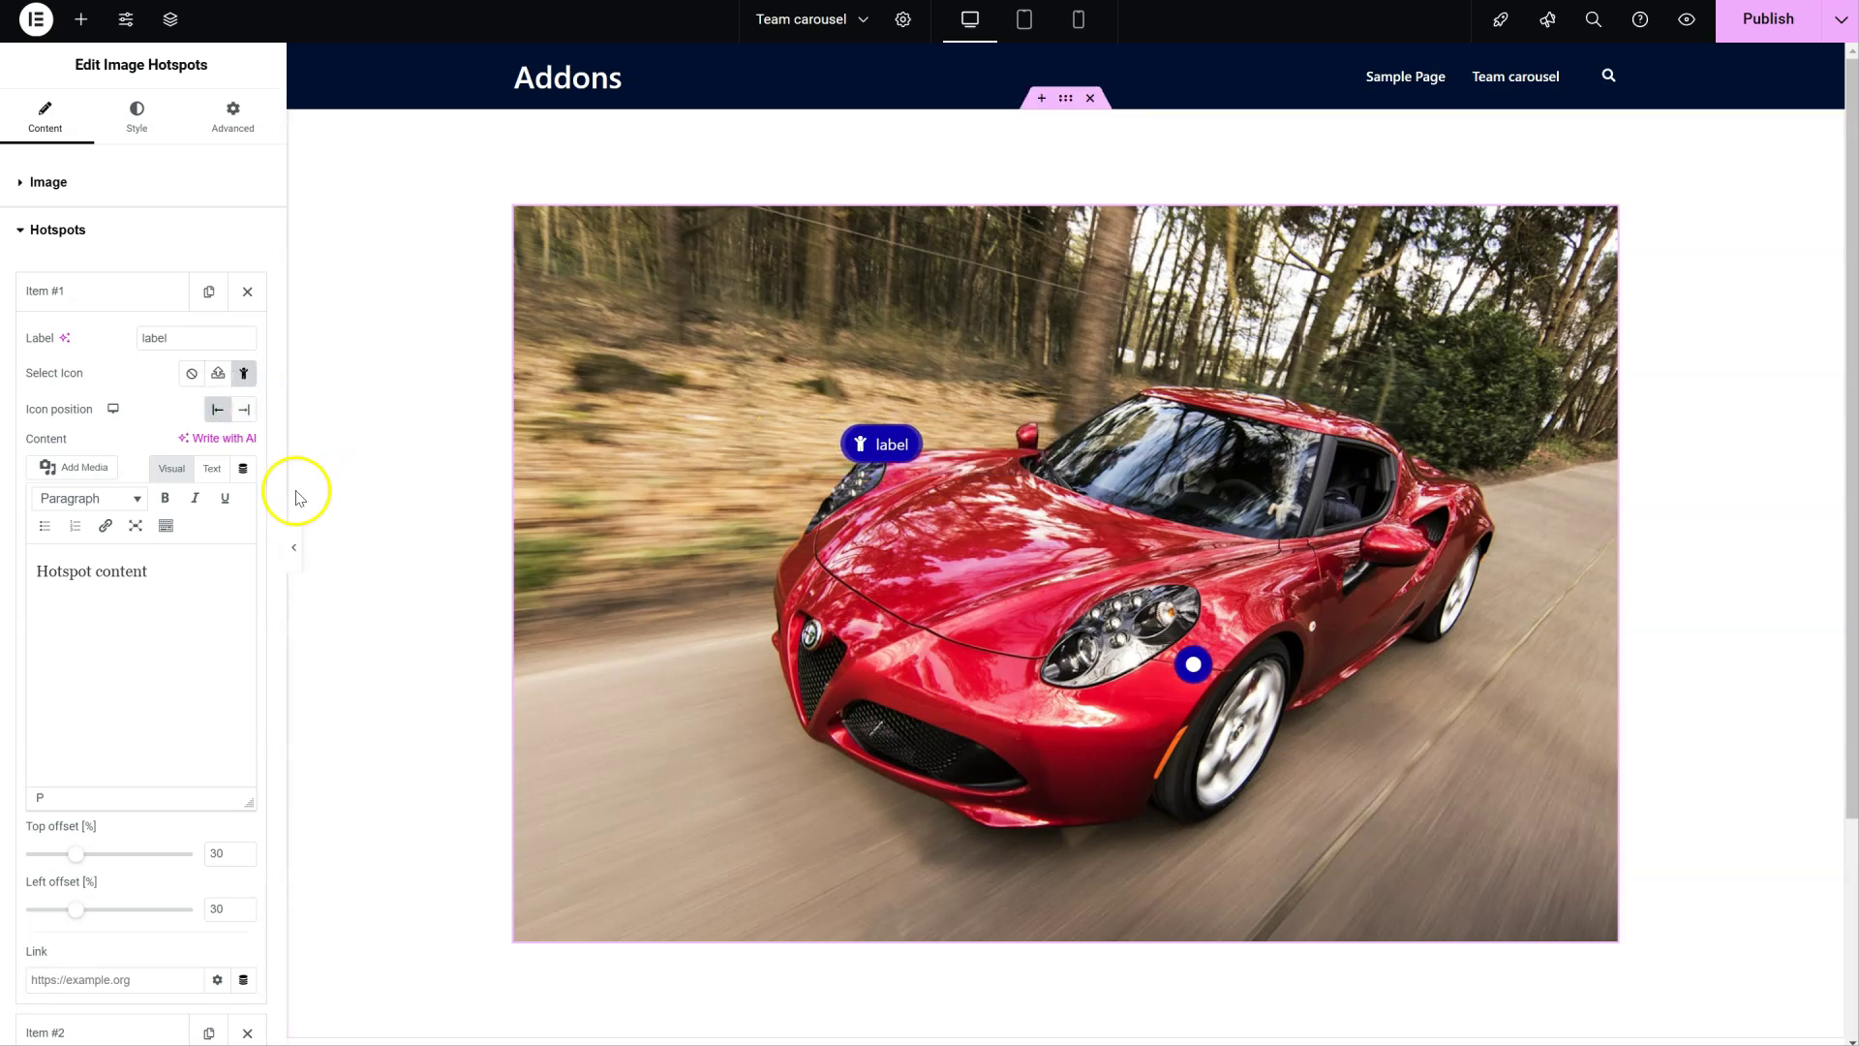
scroll(141, 479, "down", 1)
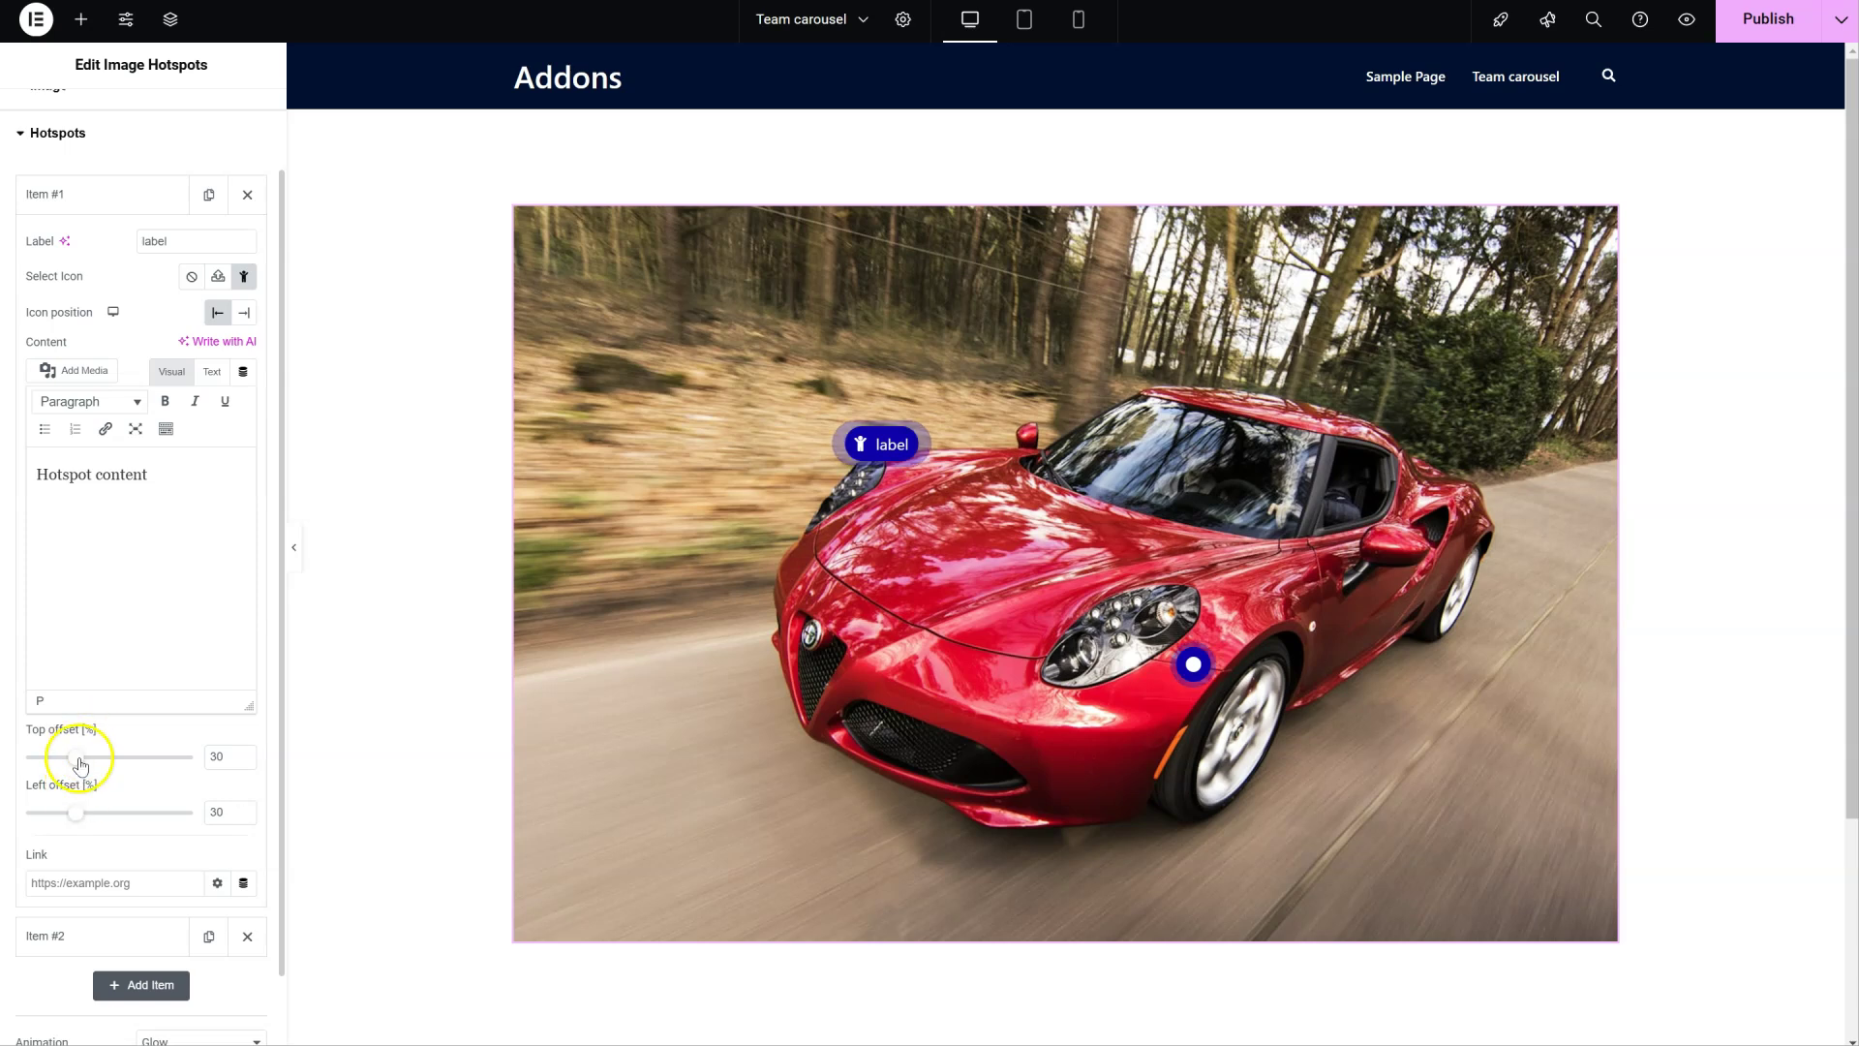
- Move hotspot #1 to 54% top and 22% left, over the car's front grille
mouse_move(86, 766)
left_mouse_down()
mouse_move(120, 765)
mouse_move(67, 819)
left_mouse_up()
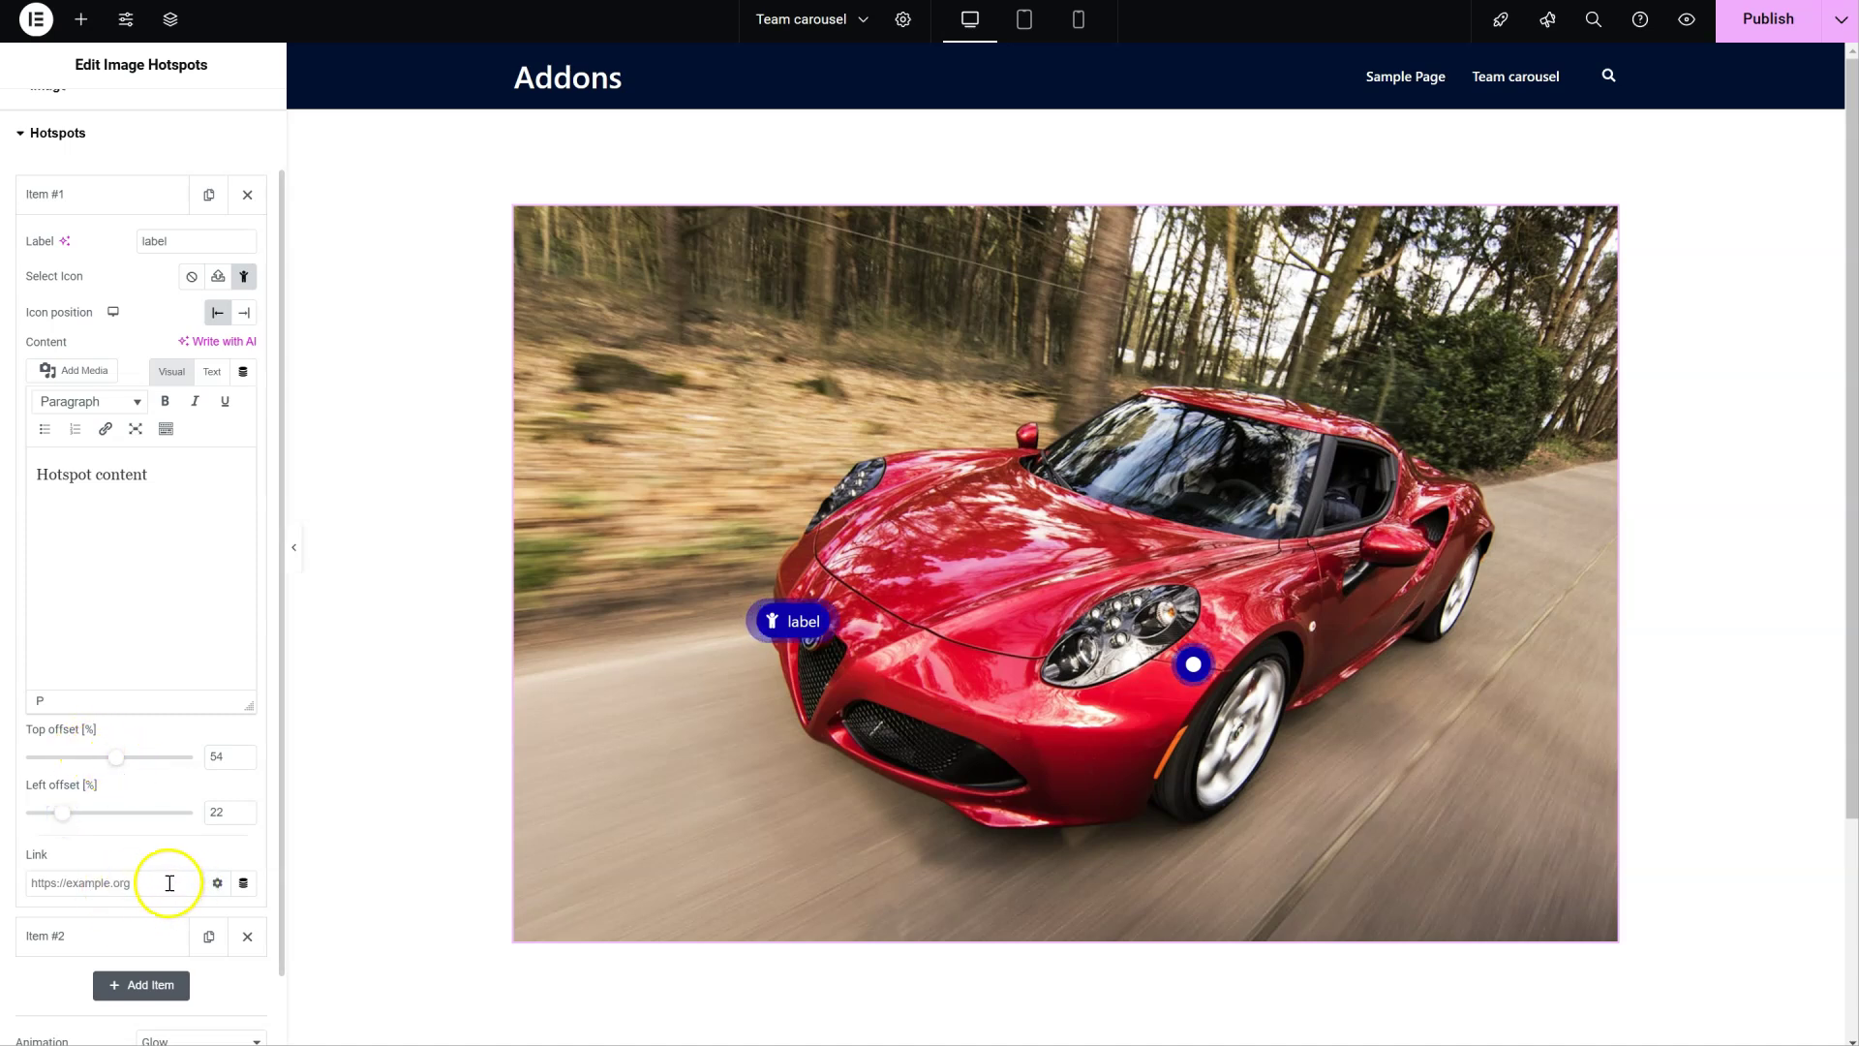
scroll(146, 840, "down", 1)
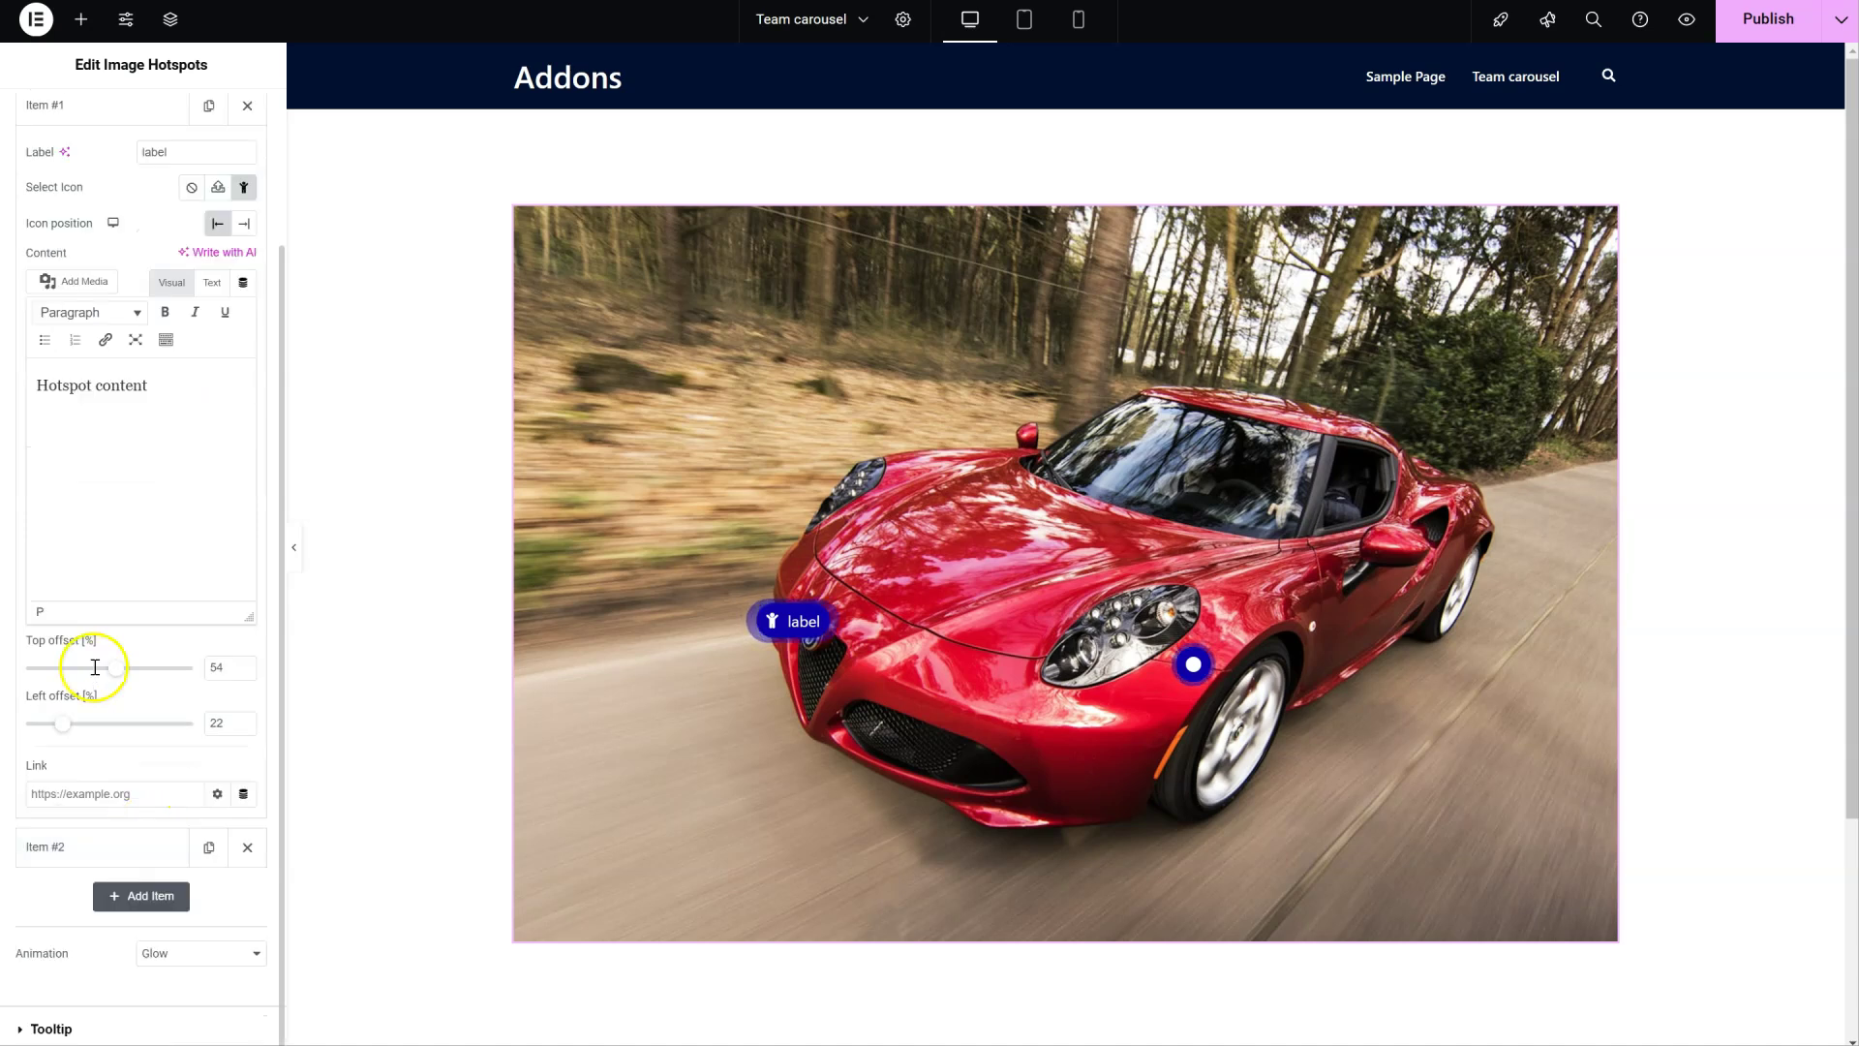
scroll(116, 581, "up", 1)
- Set tooltips to display on hover, after briefly trying Always
left_click(77, 140)
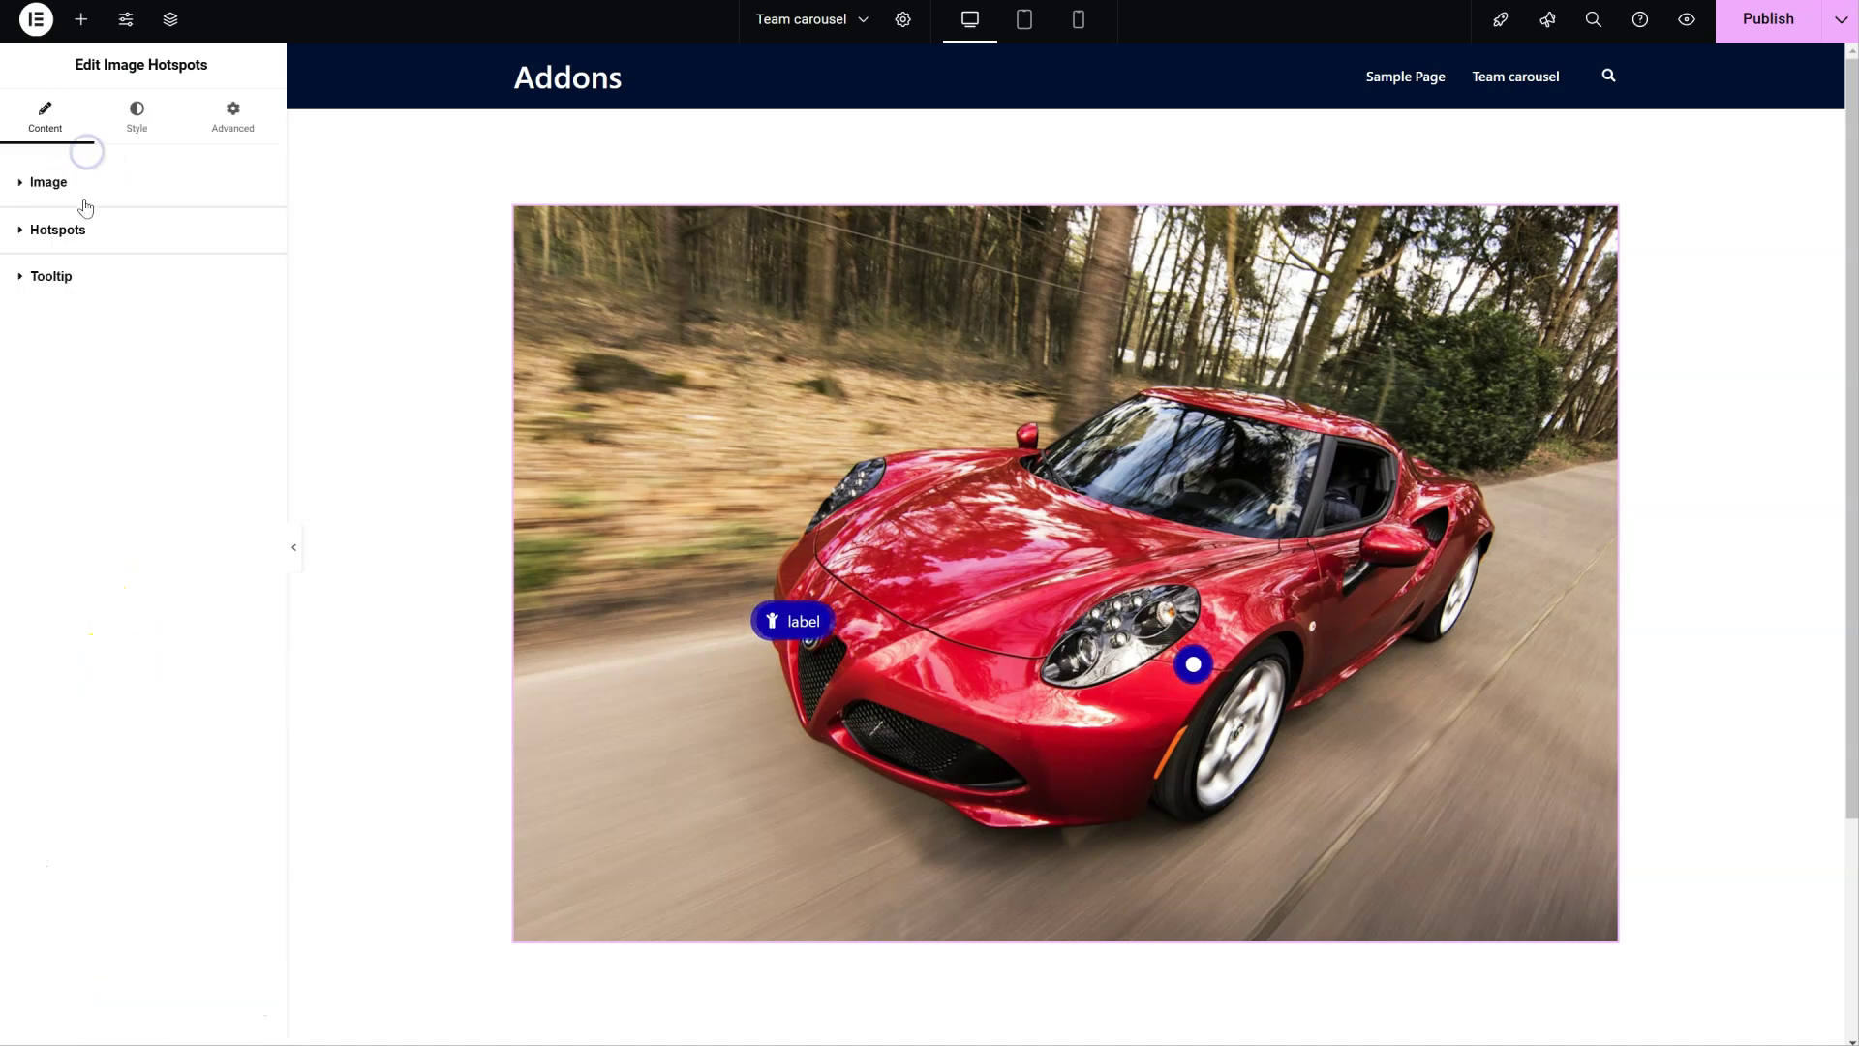
left_click(52, 276)
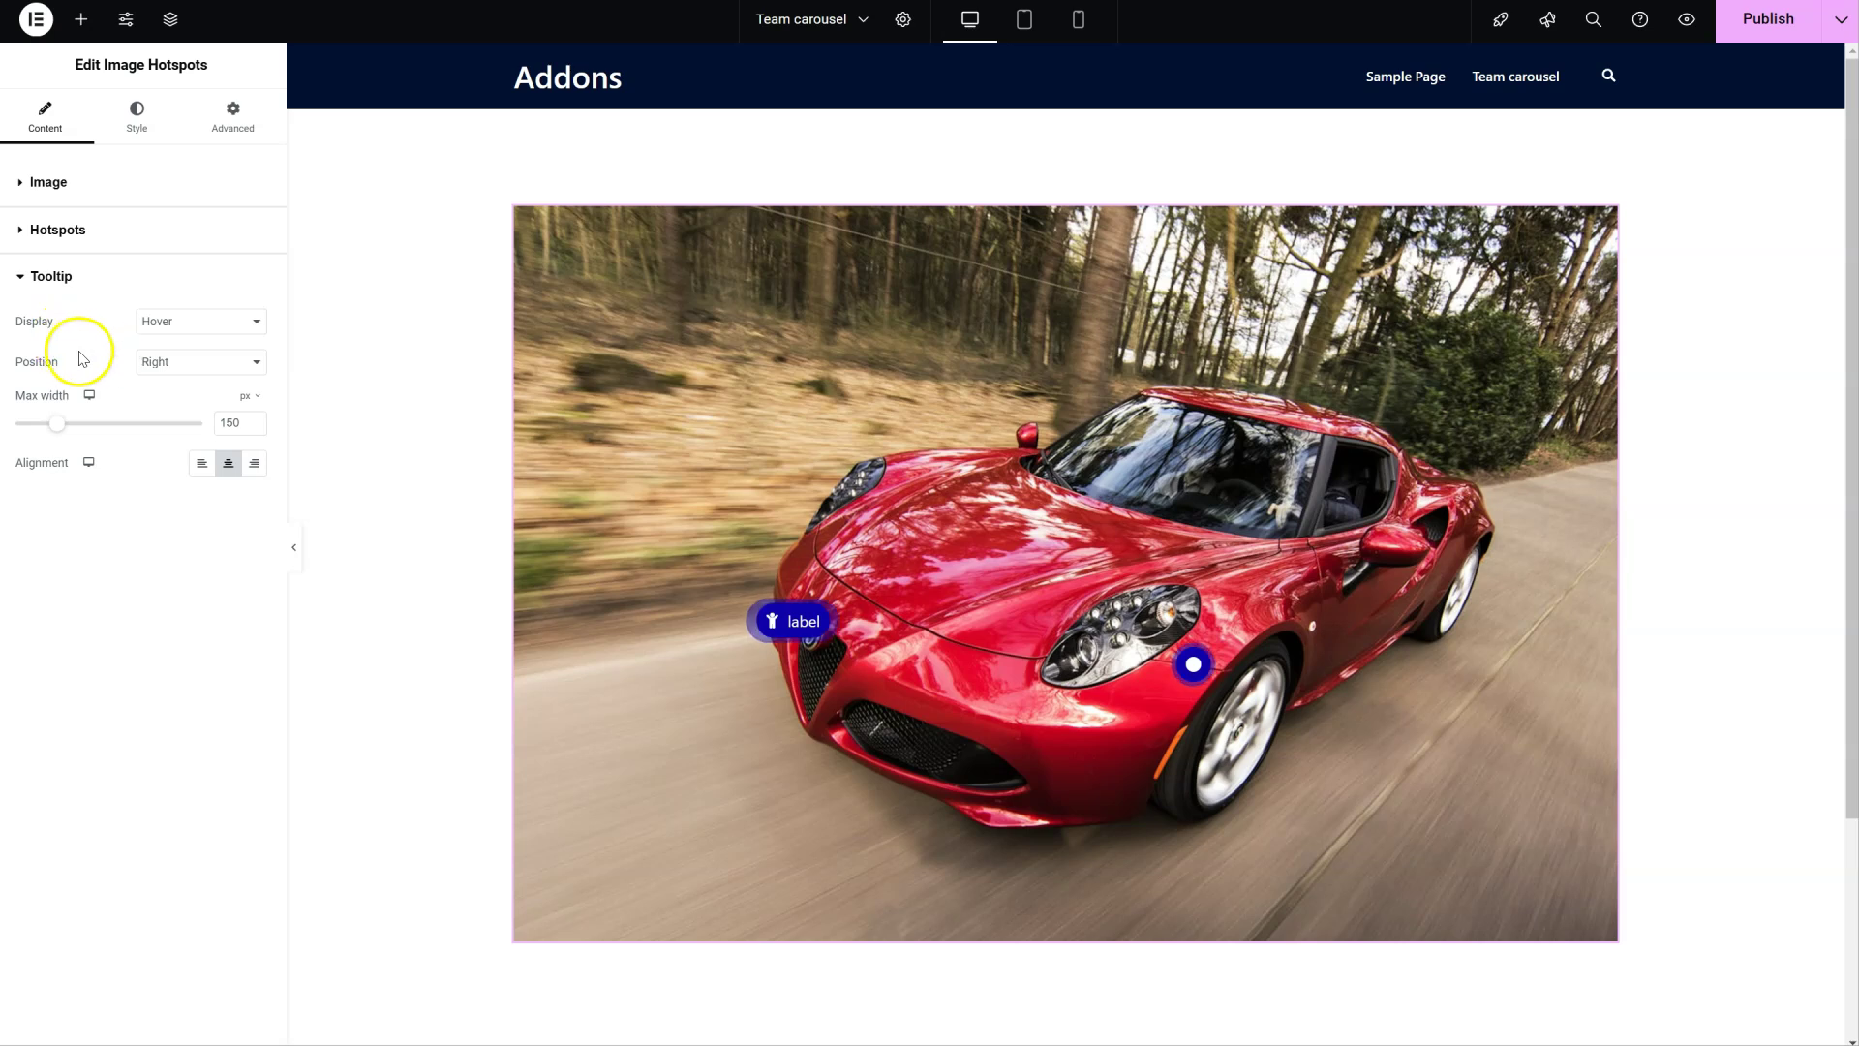
left_click(178, 321)
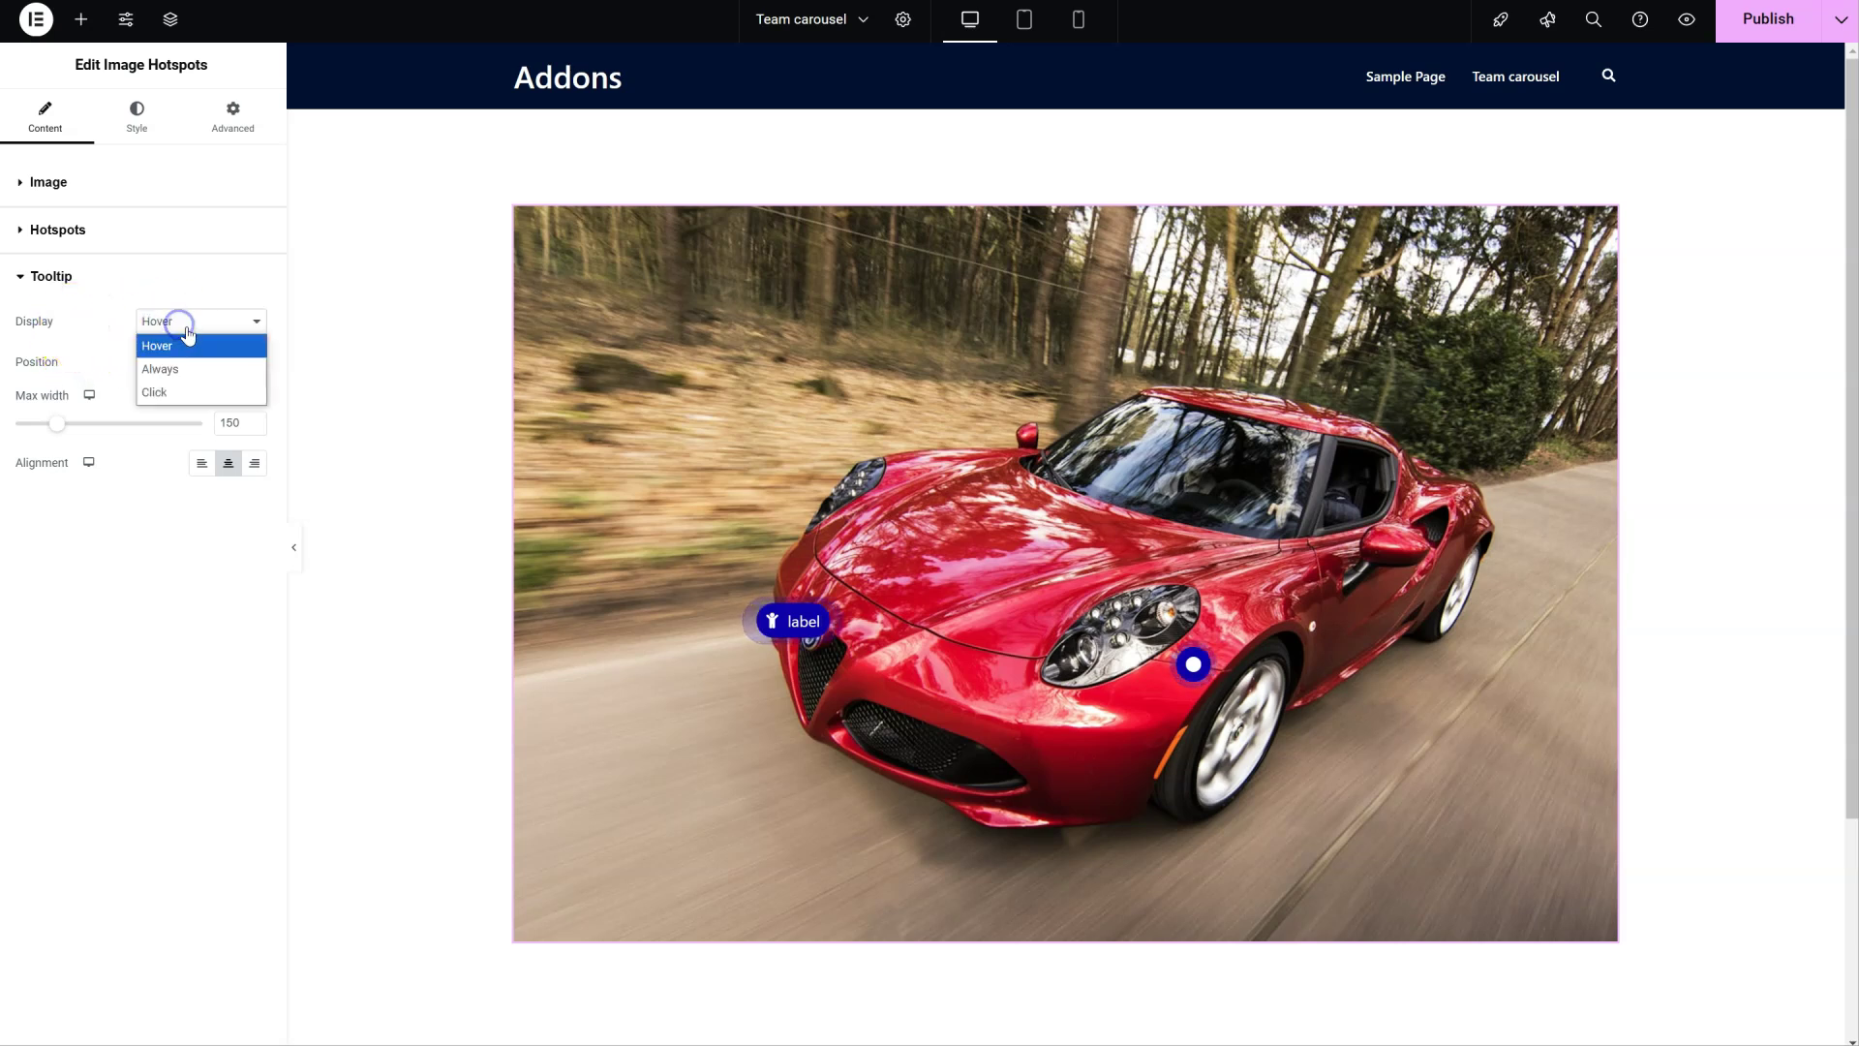
left_click(175, 368)
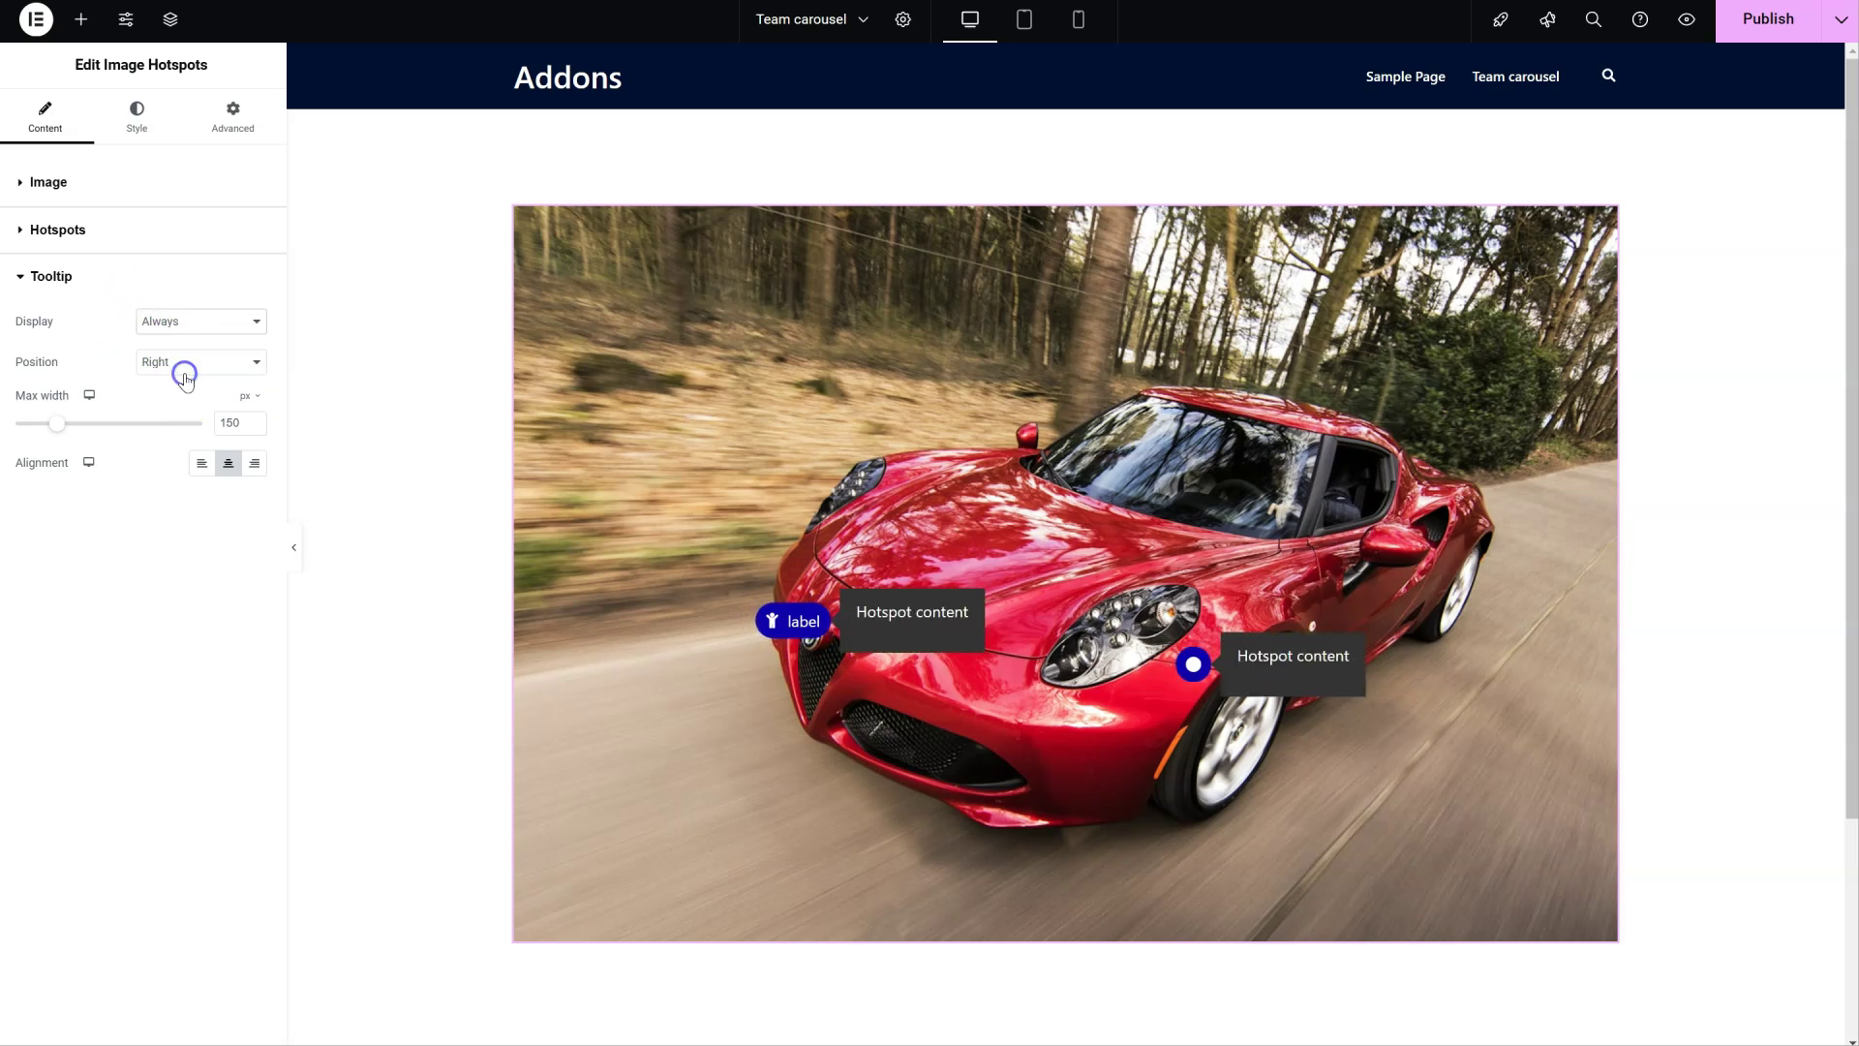
left_click(188, 320)
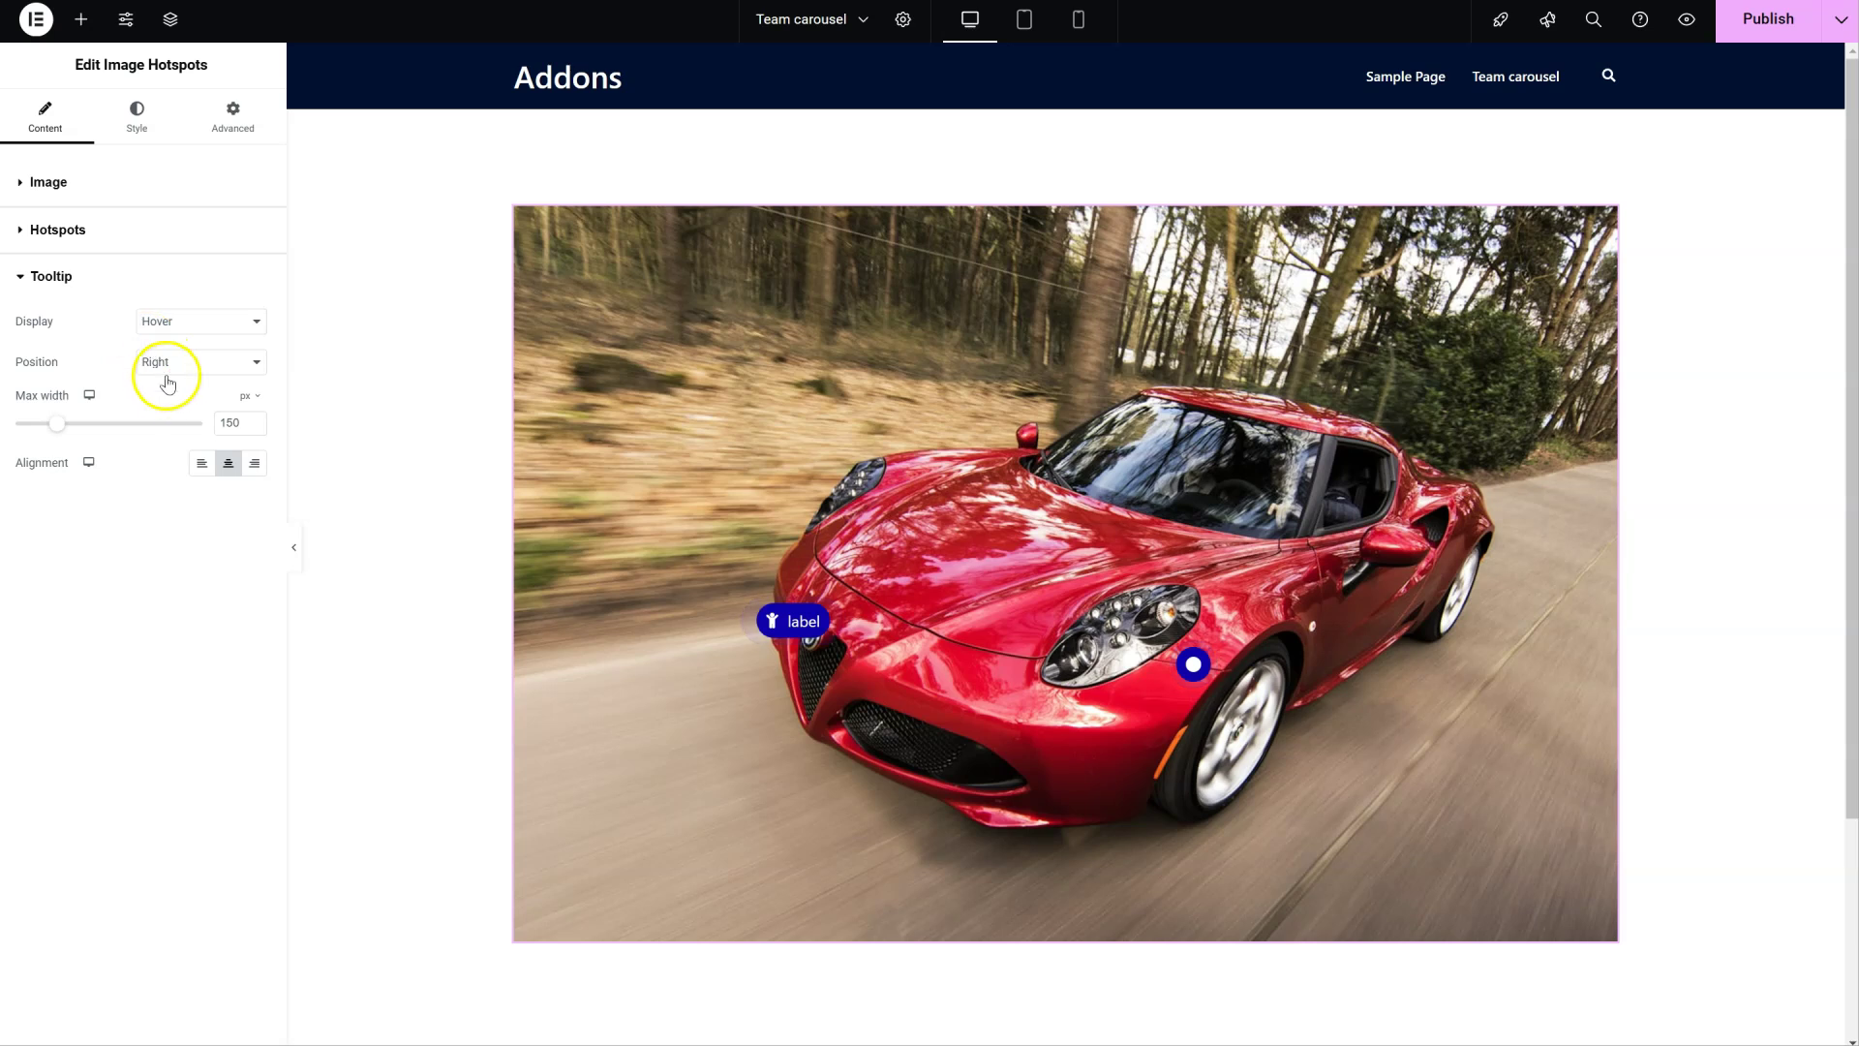
- Position tooltips to the left of the hotspots after briefly trying Top, with 150 px maximum width
left_click(177, 364)
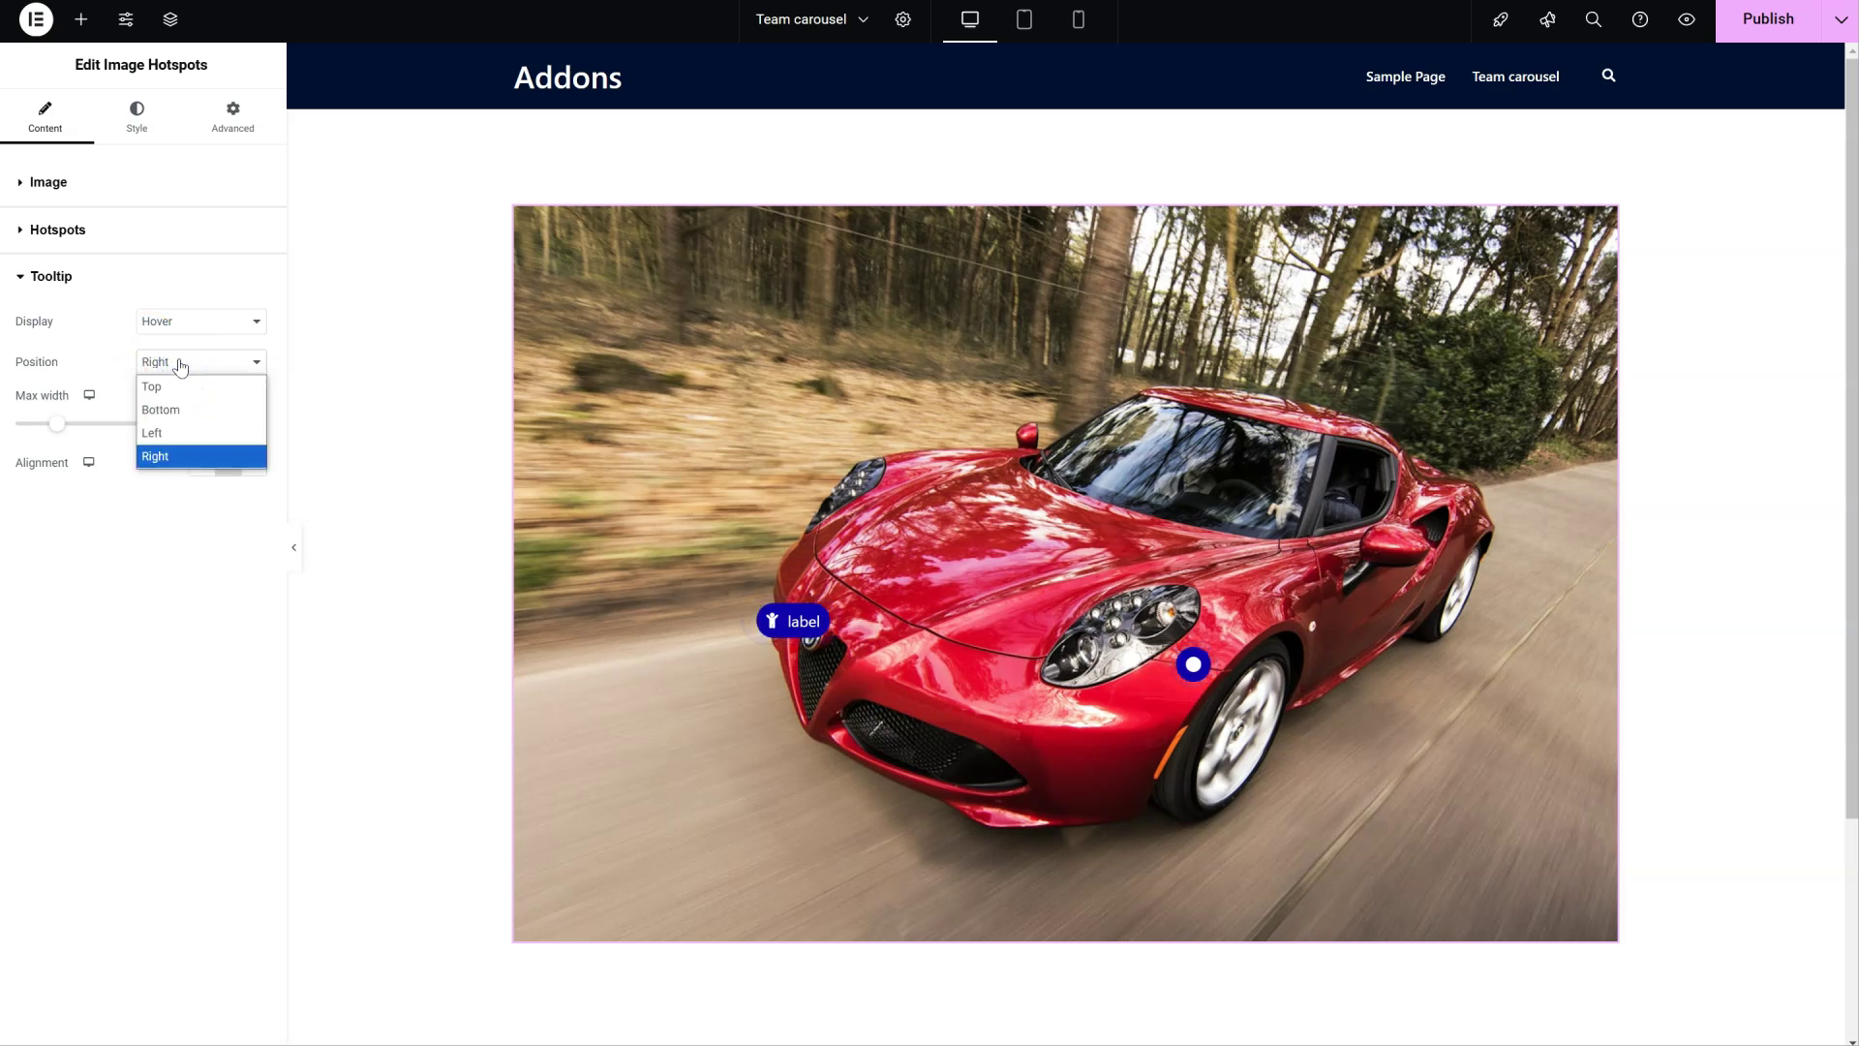
left_click(176, 411)
left_click(177, 386)
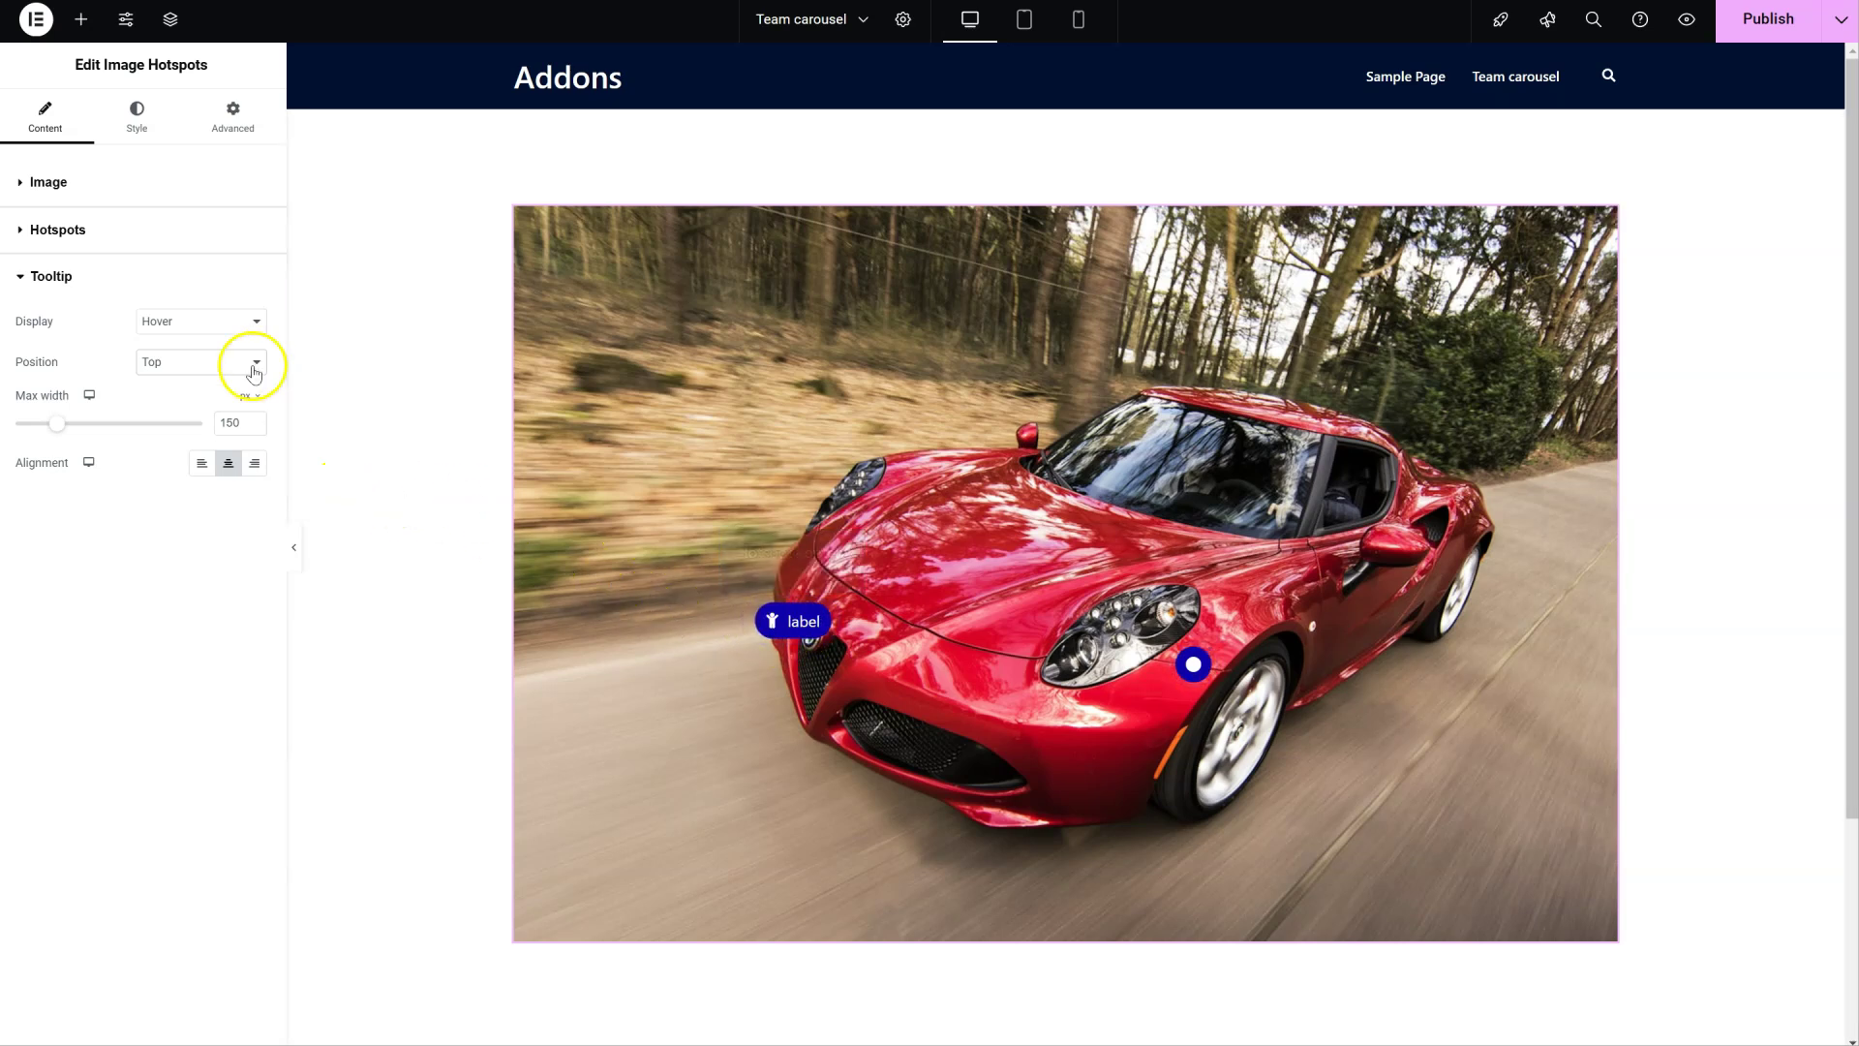
left_click(205, 361)
left_click(181, 432)
mouse_move(794, 622)
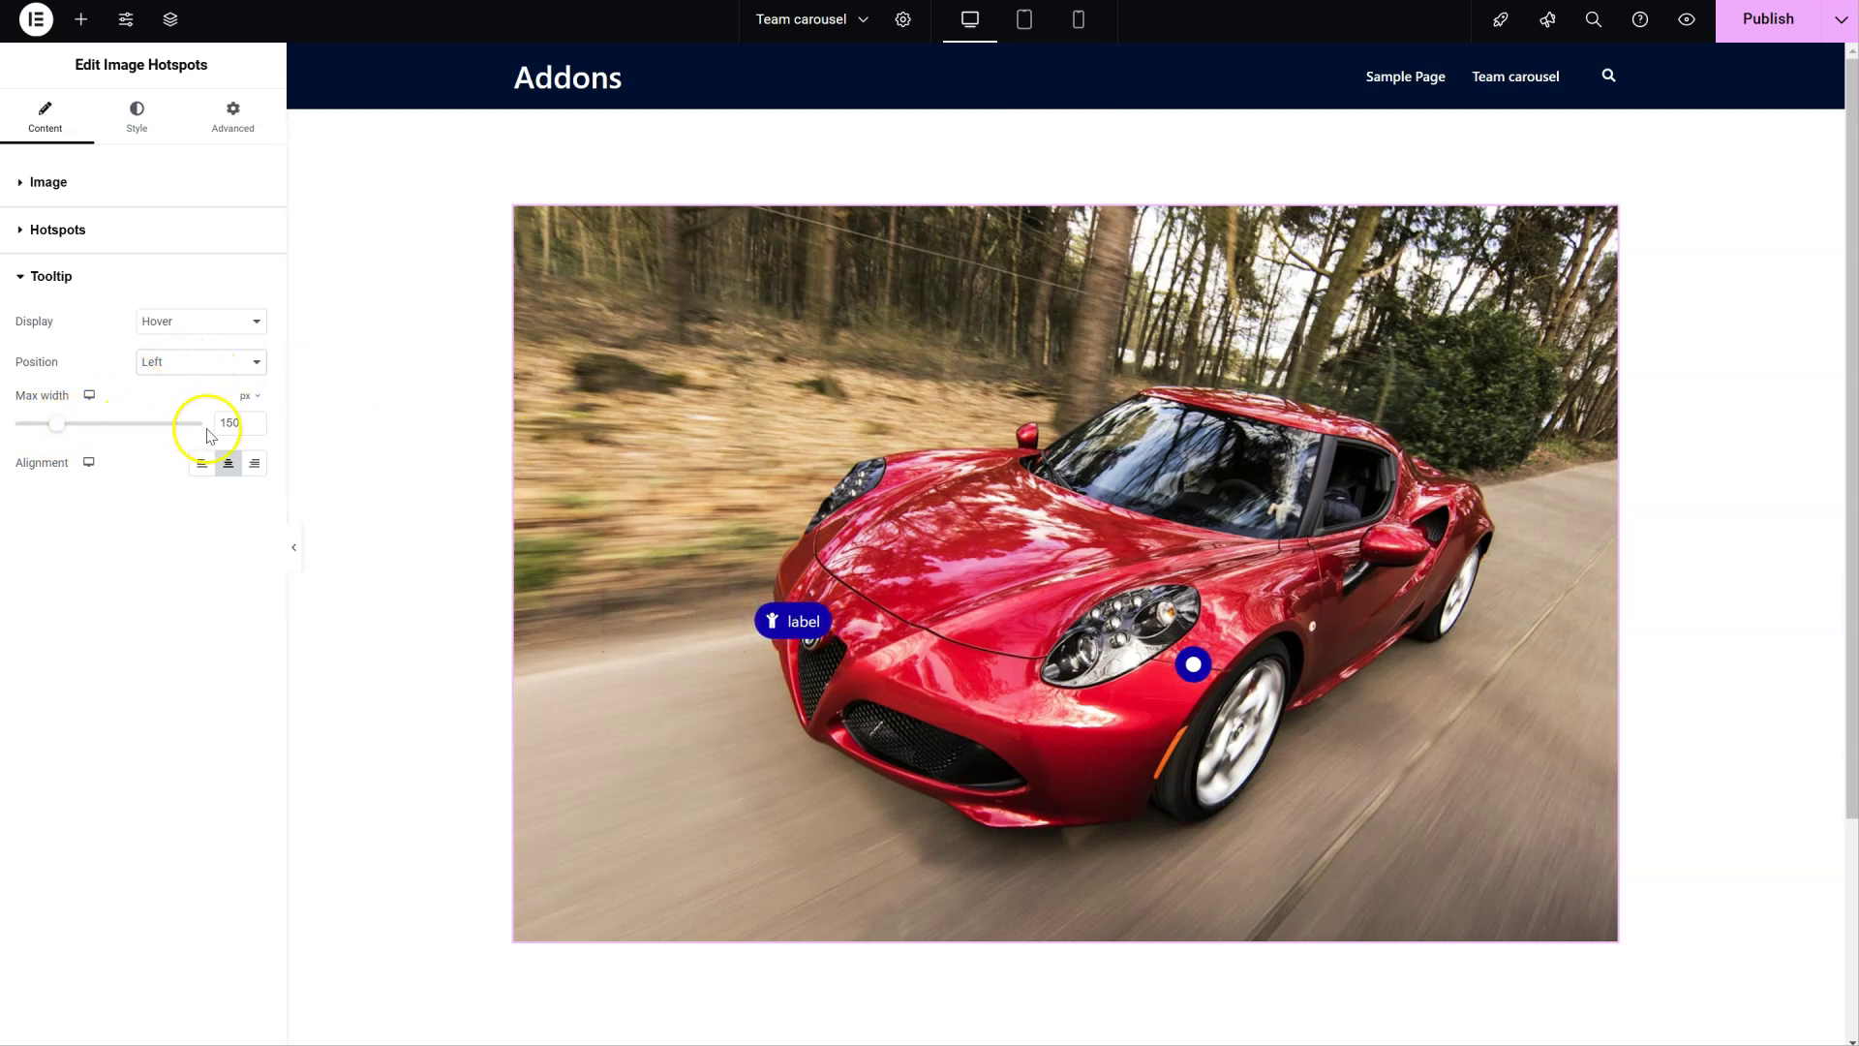
left_click(222, 465)
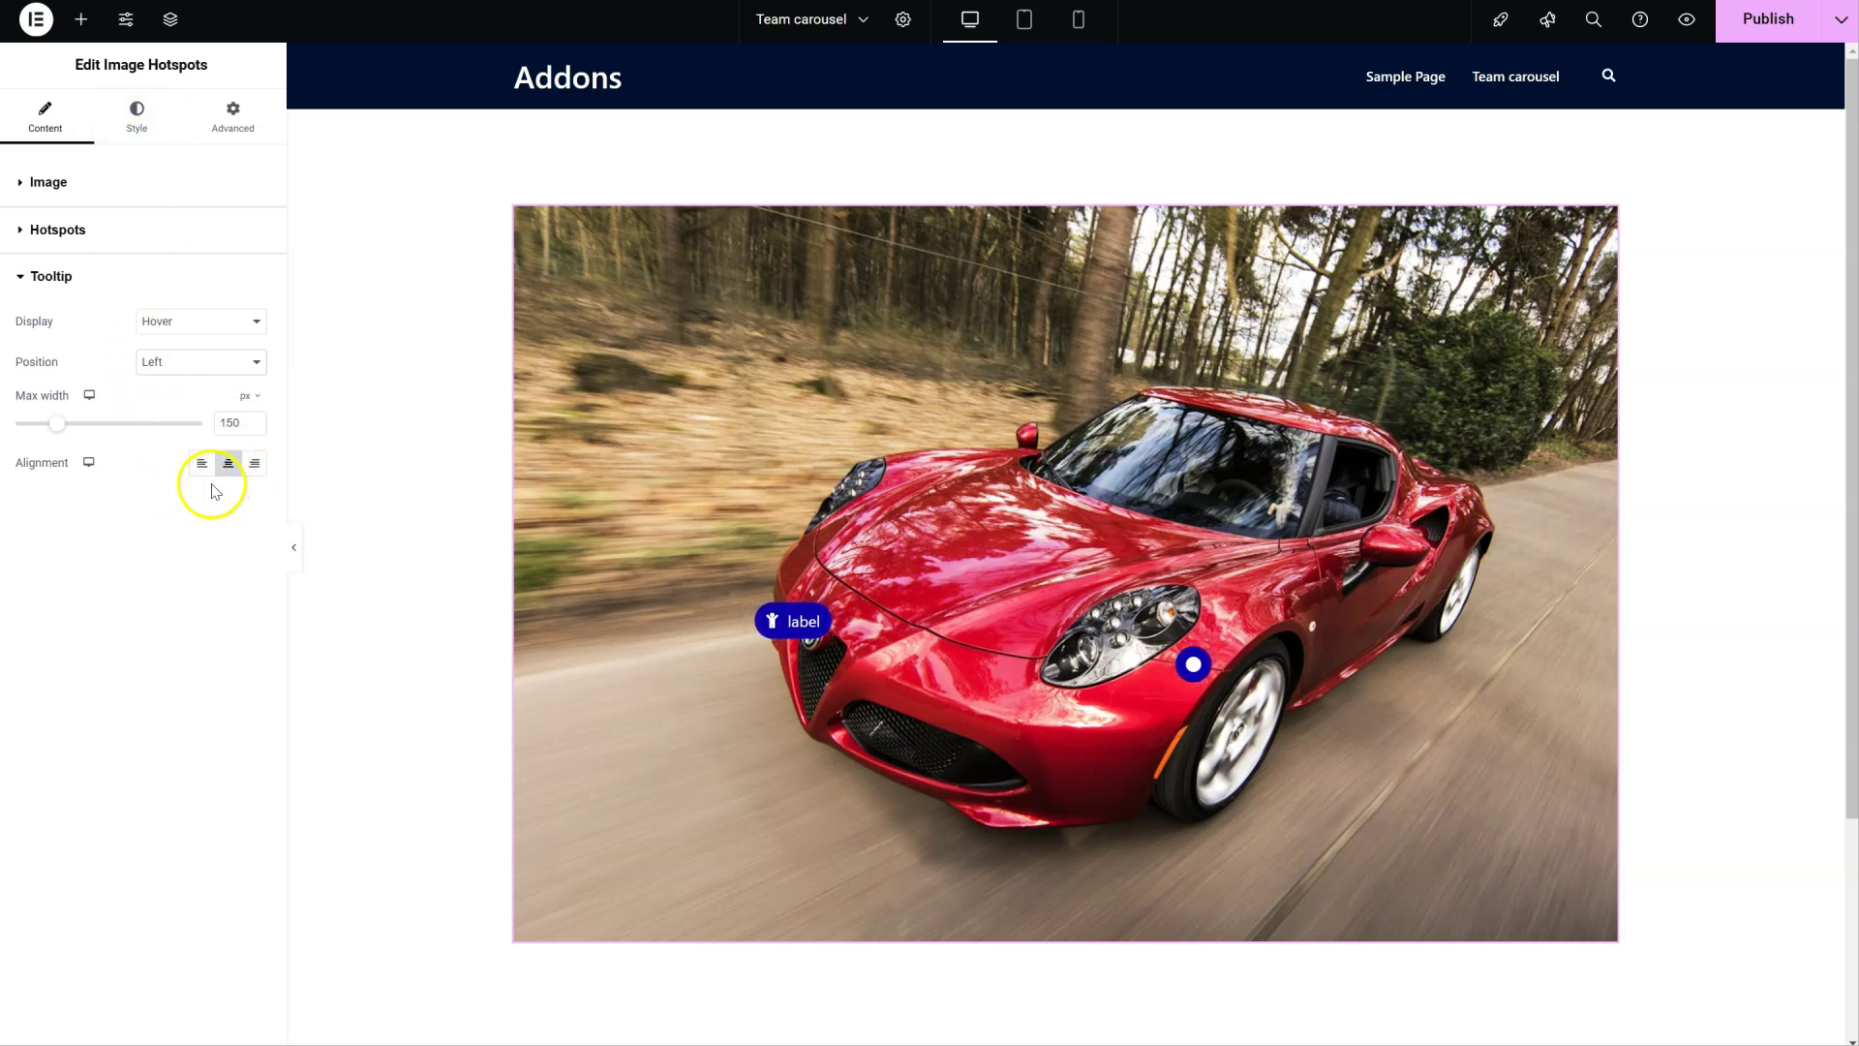
left_click(140, 138)
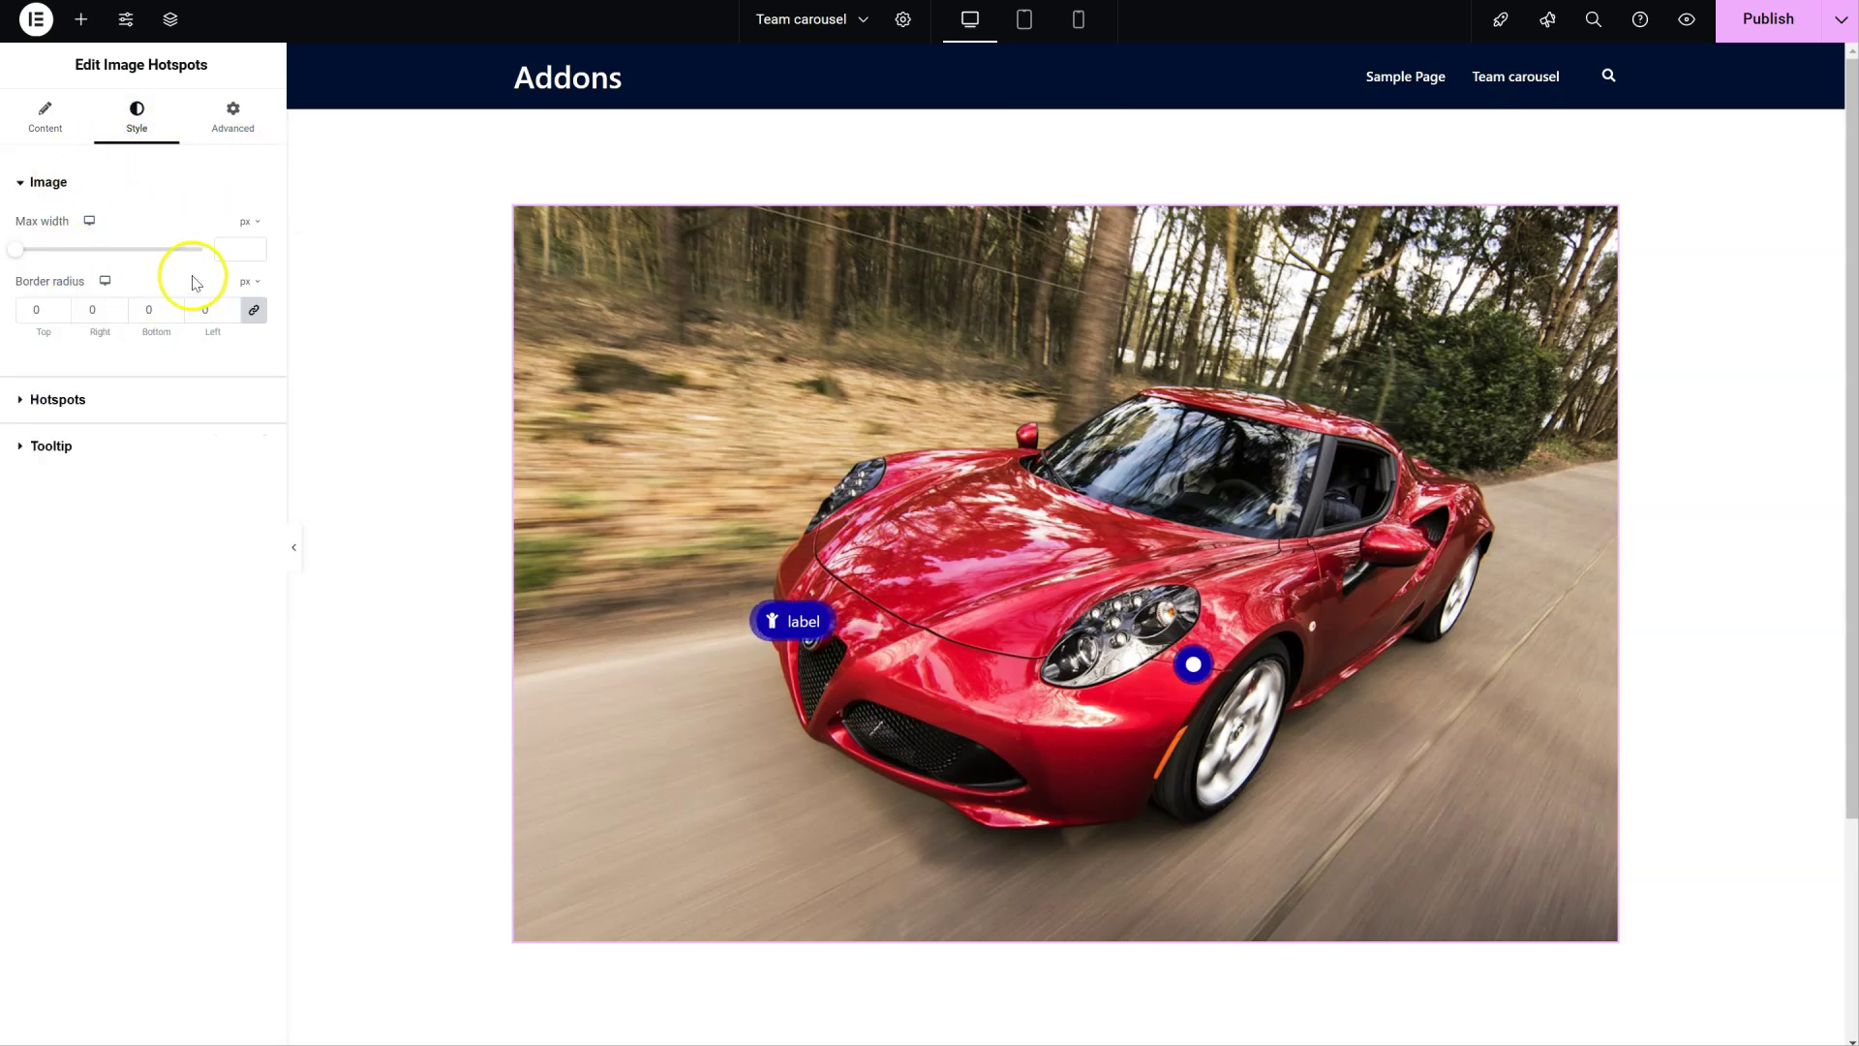
- Set the Style tab's tooltip background colour to a light red
left_click(140, 400)
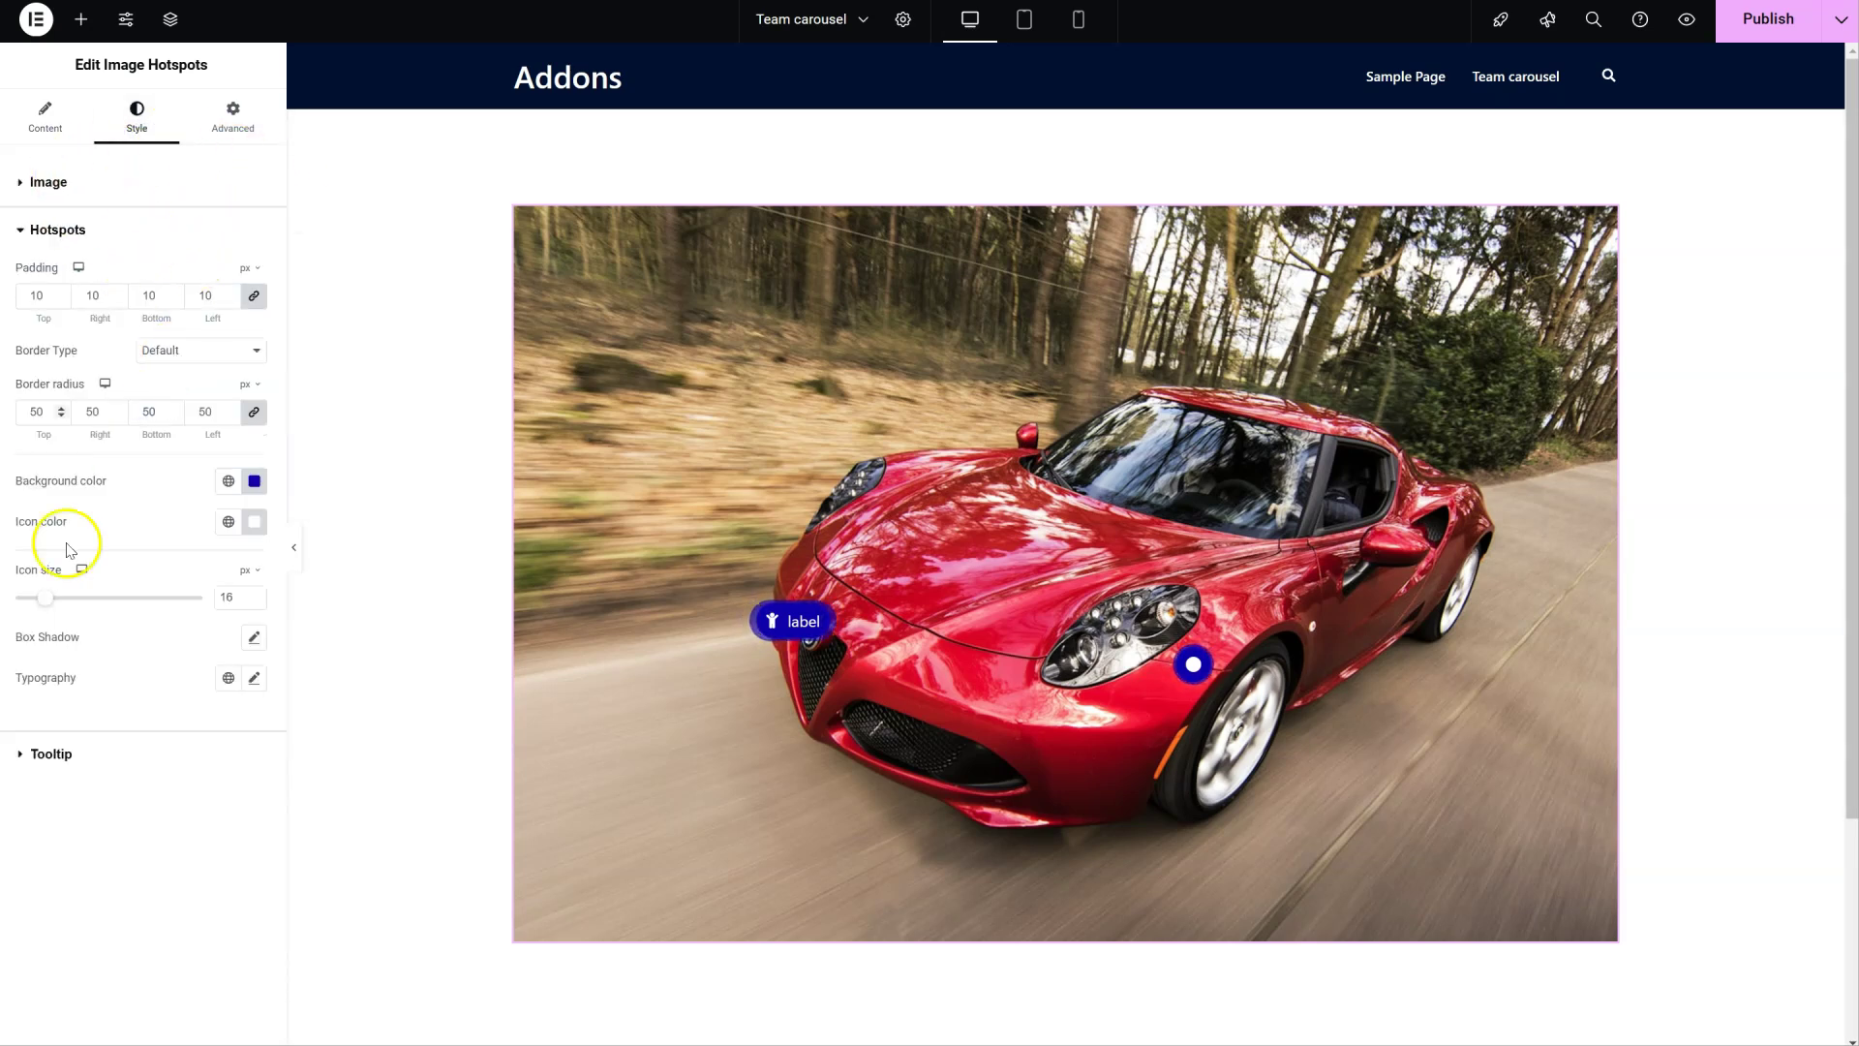
left_click(133, 761)
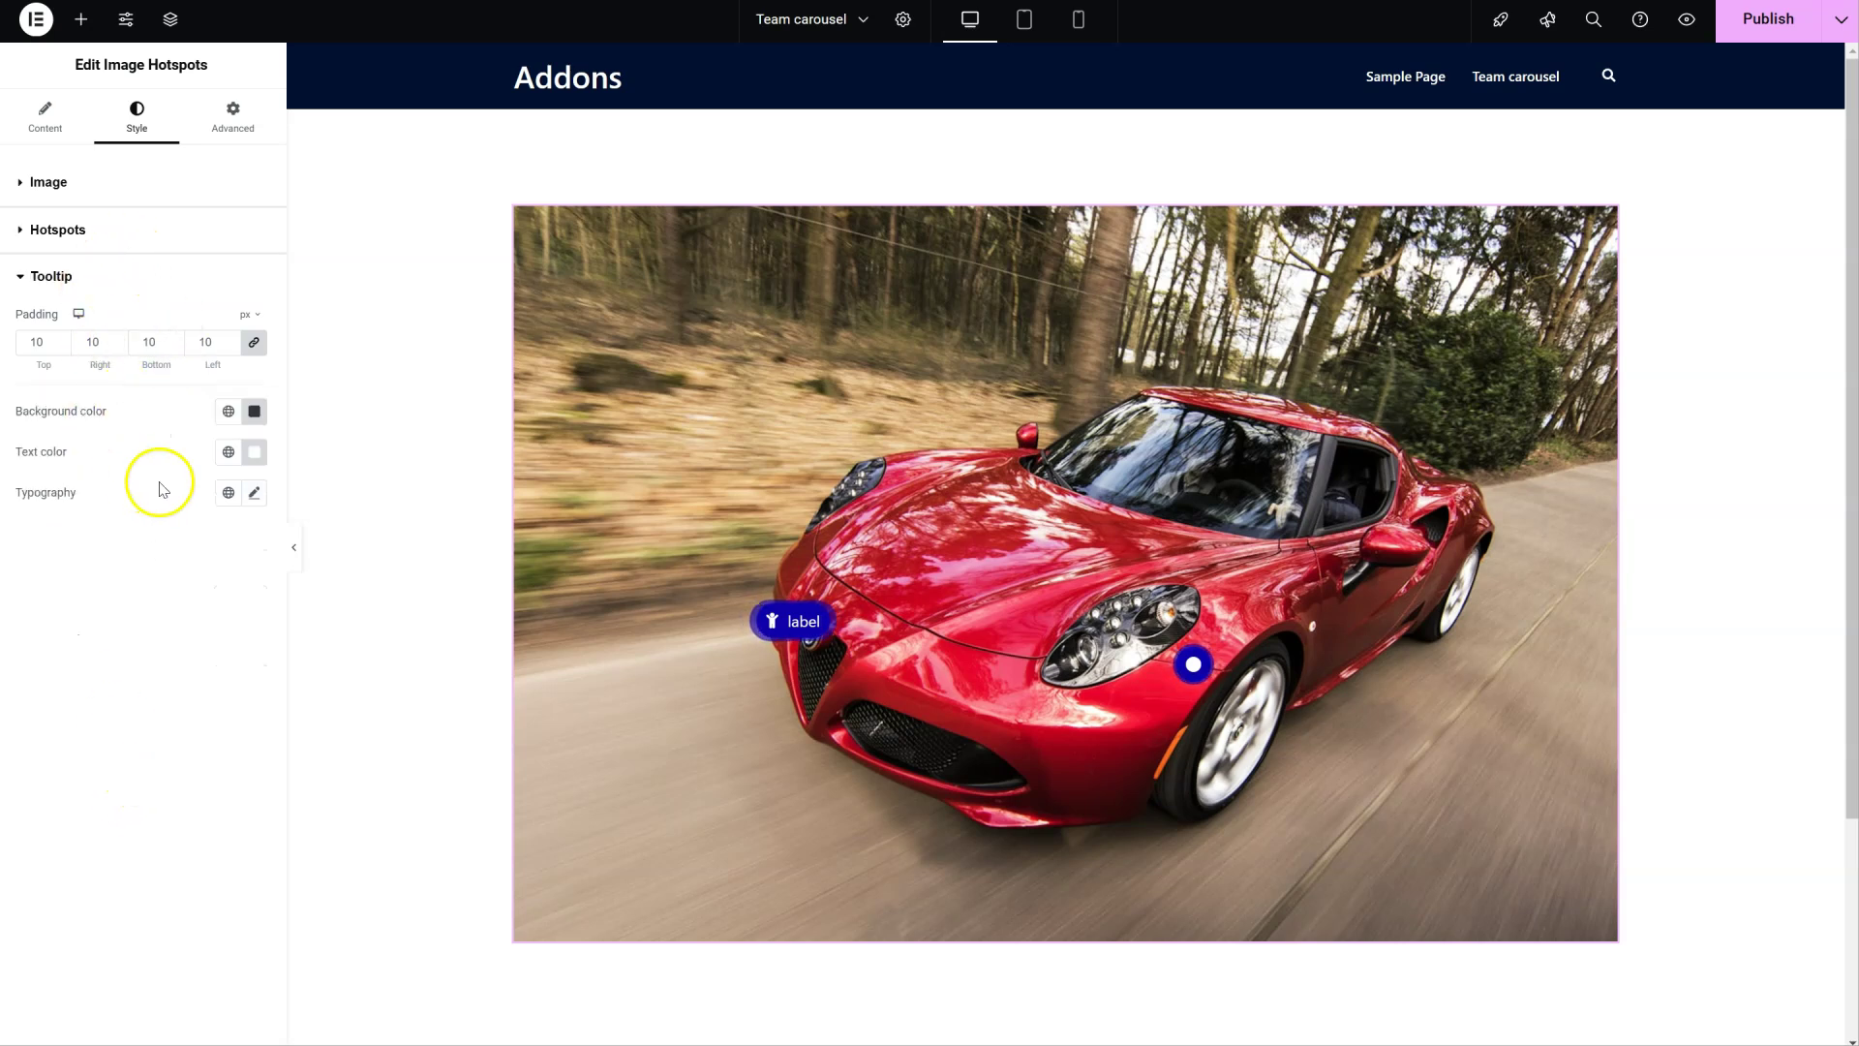
left_click(253, 411)
left_click(231, 500)
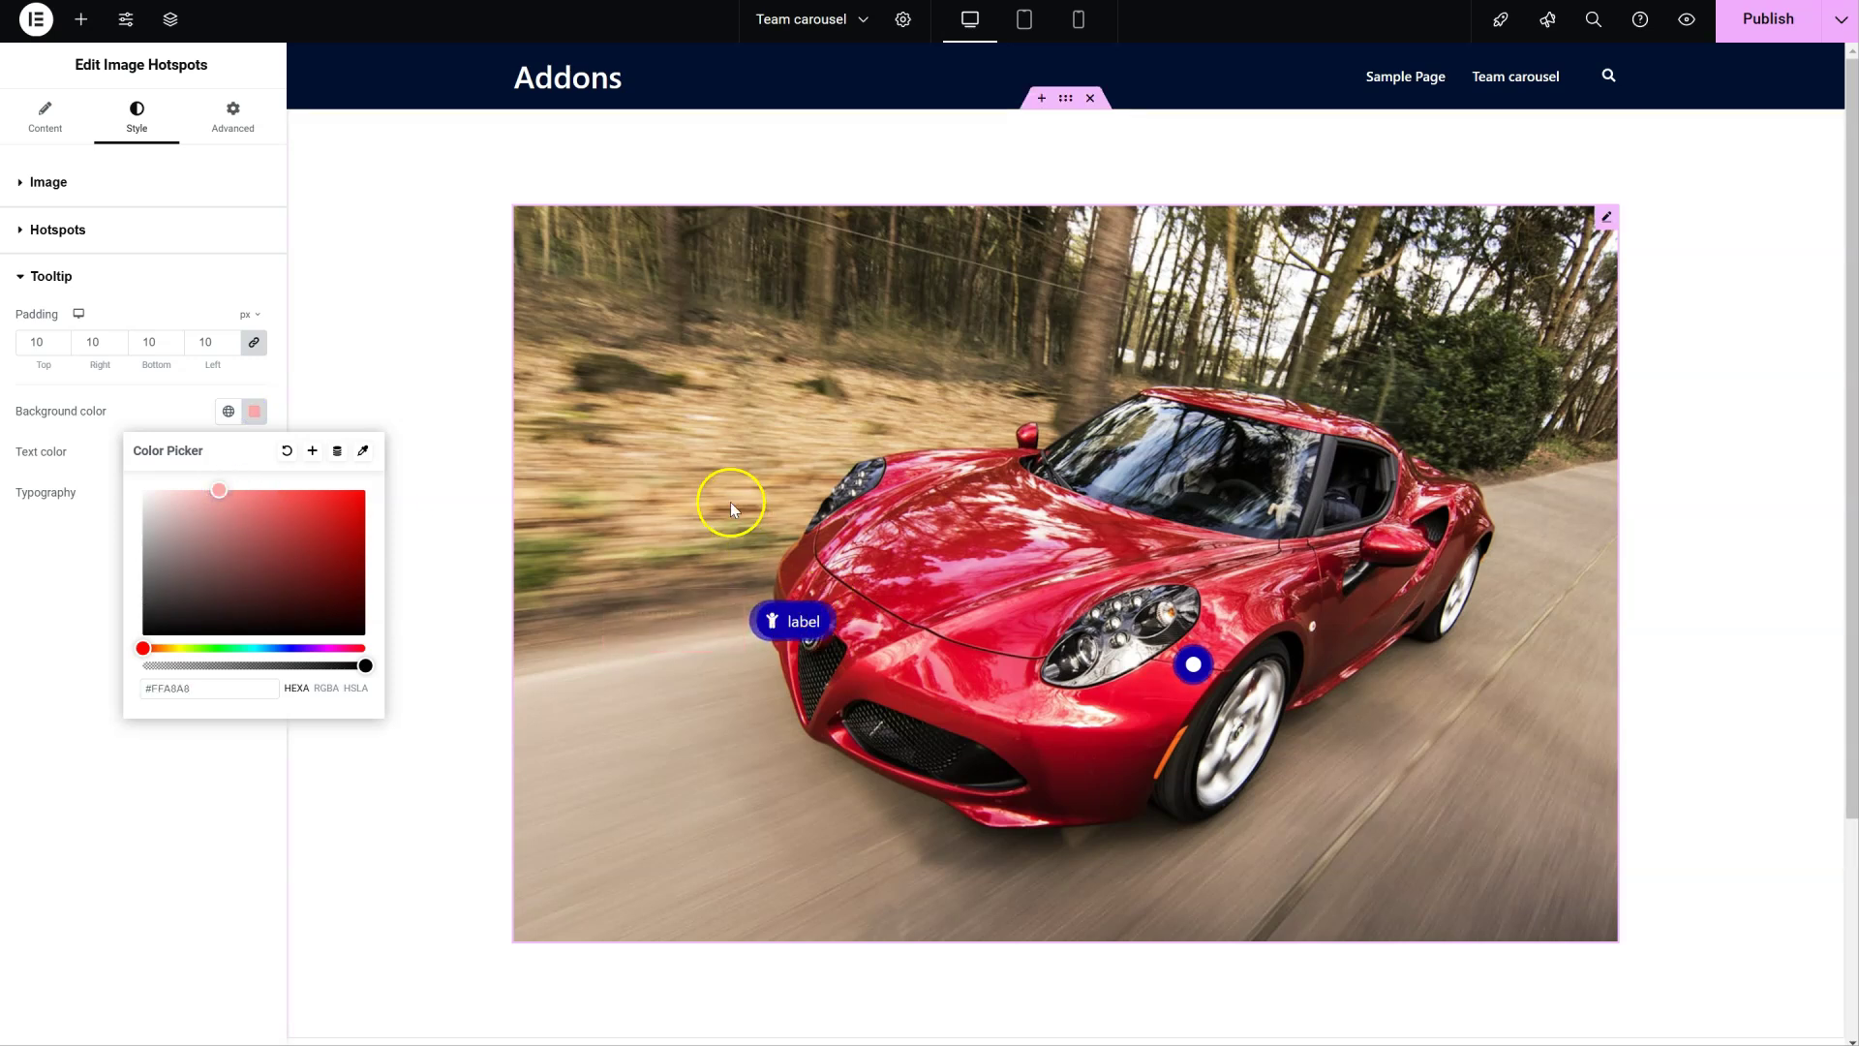
left_click(104, 822)
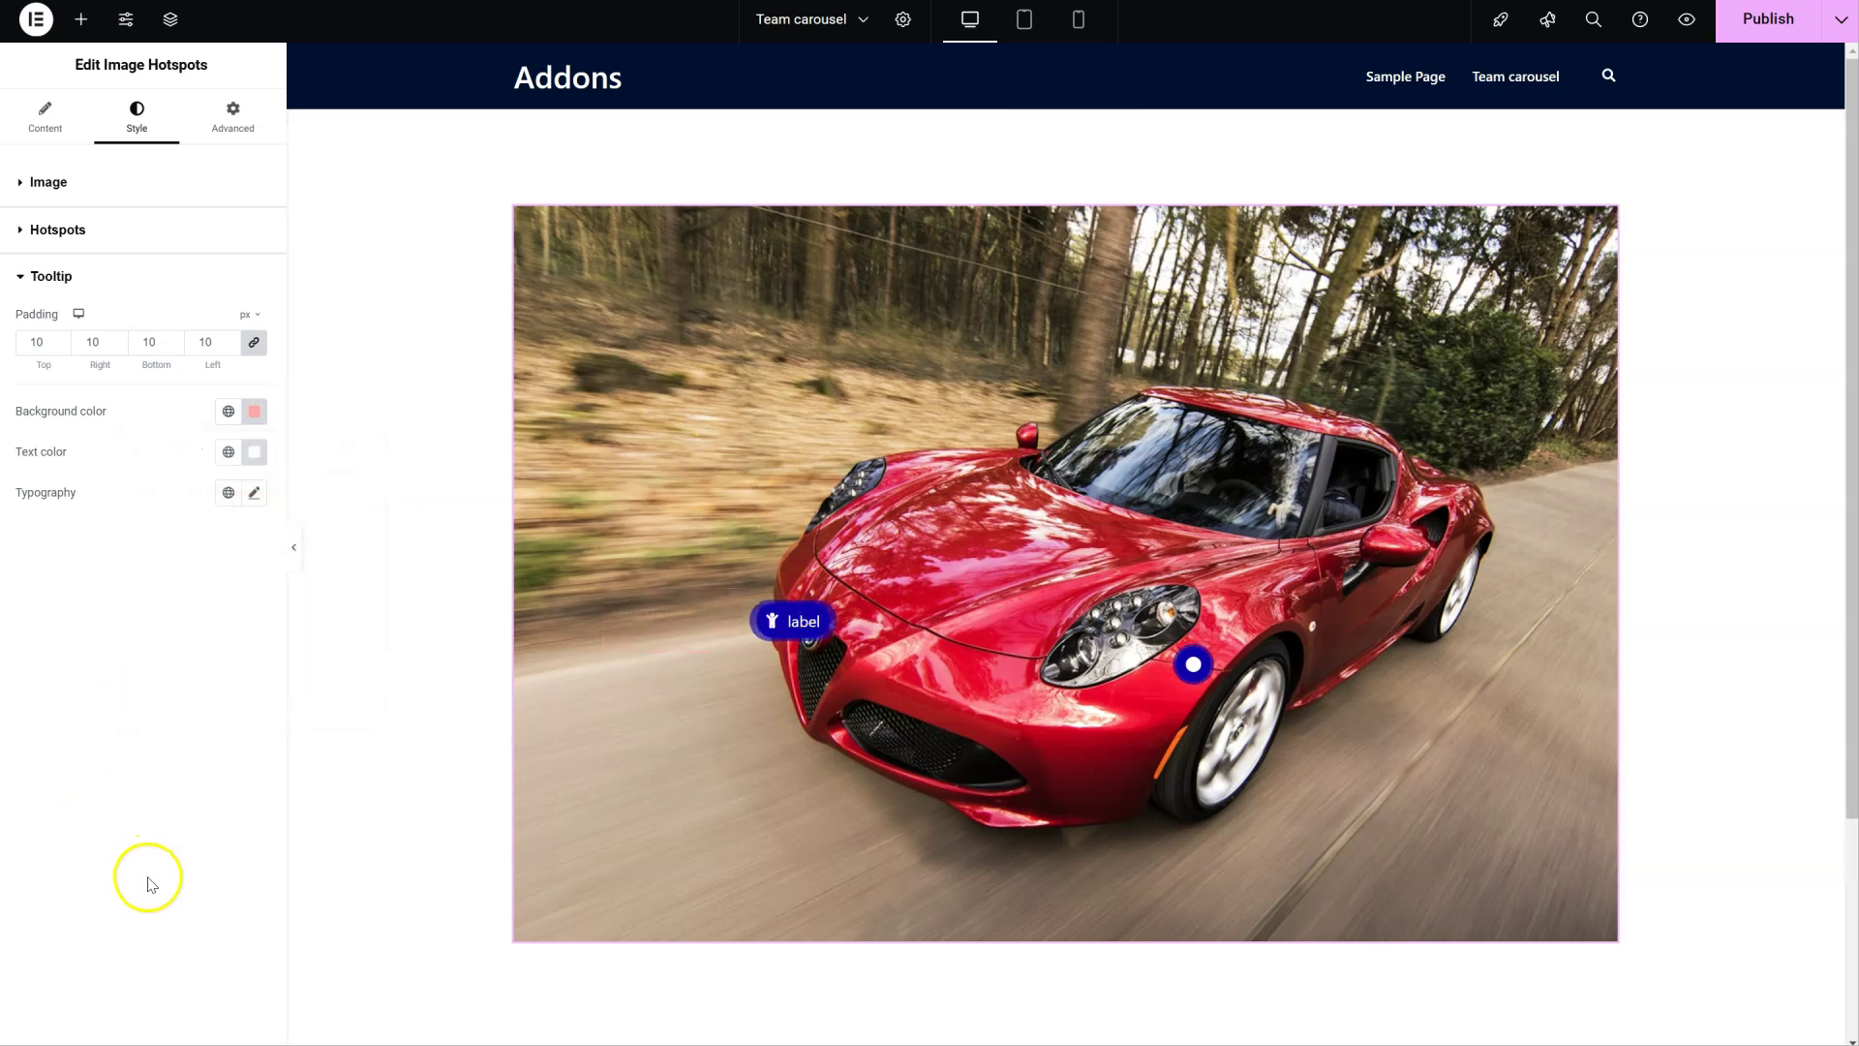